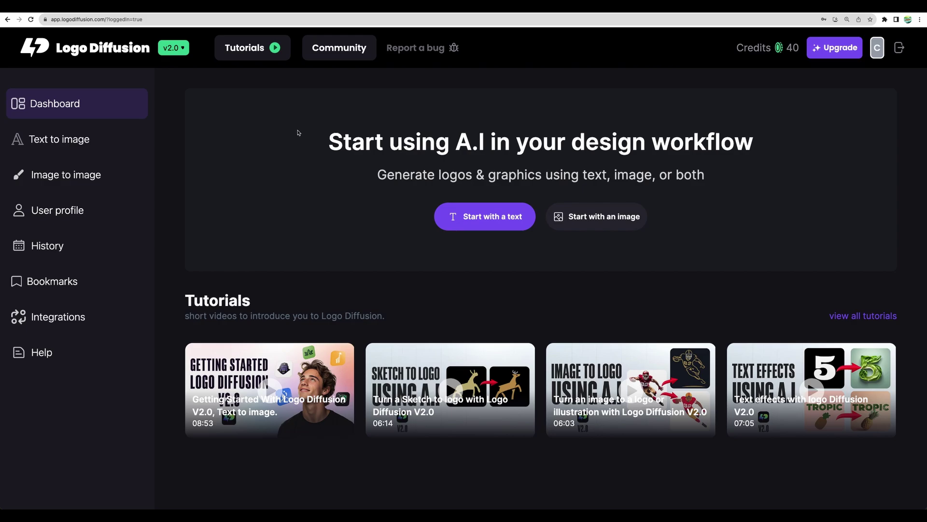
Open Text to image and browse the style list, ending on the 2D Pictorial style
left_click(58, 141)
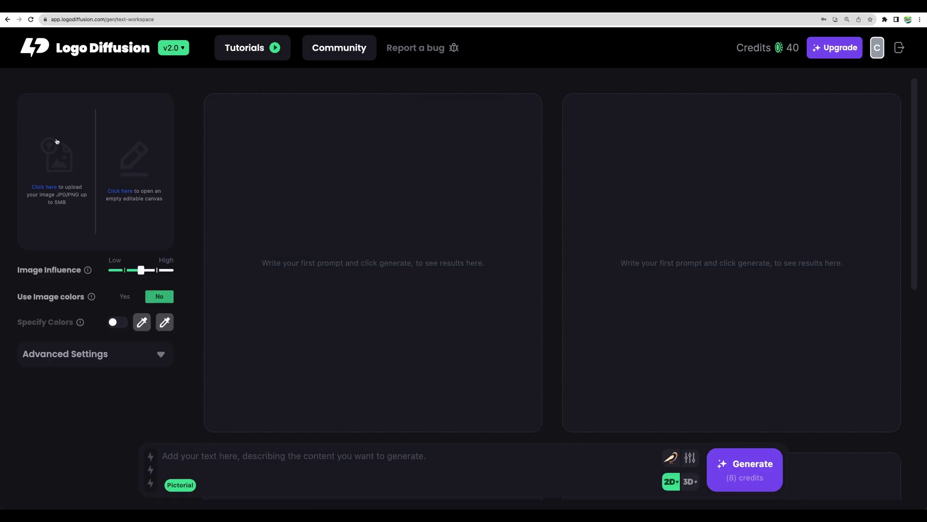
left_click(670, 457)
scroll(667, 384, "down", 3)
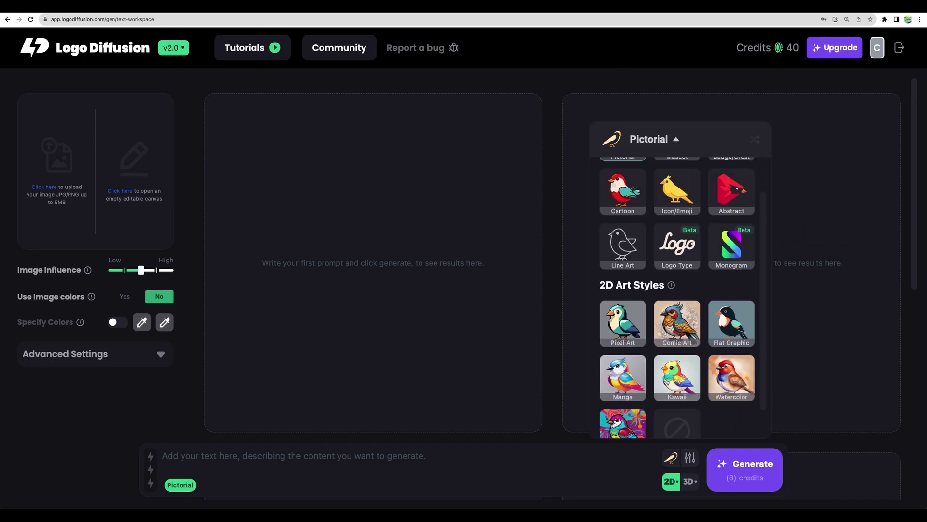
scroll(667, 381, "up", 2)
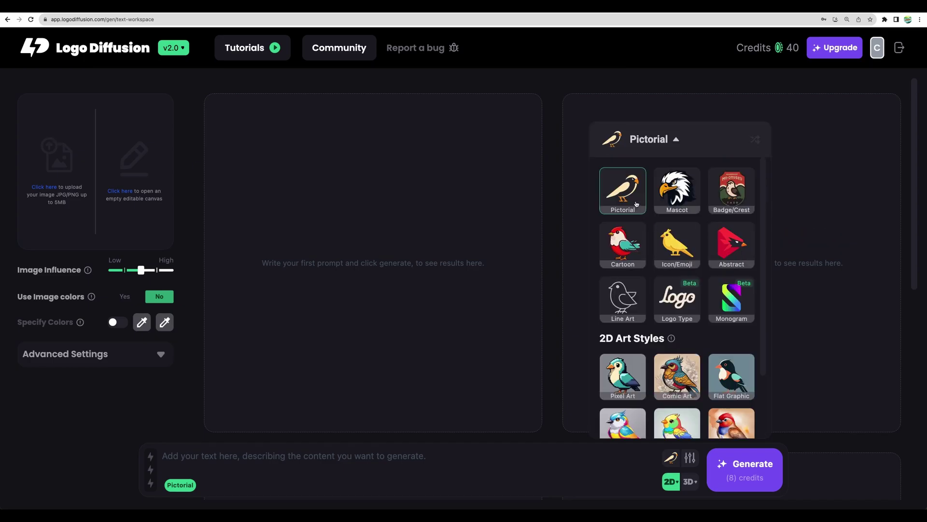
scroll(669, 317, "down", 2)
left_click(689, 481)
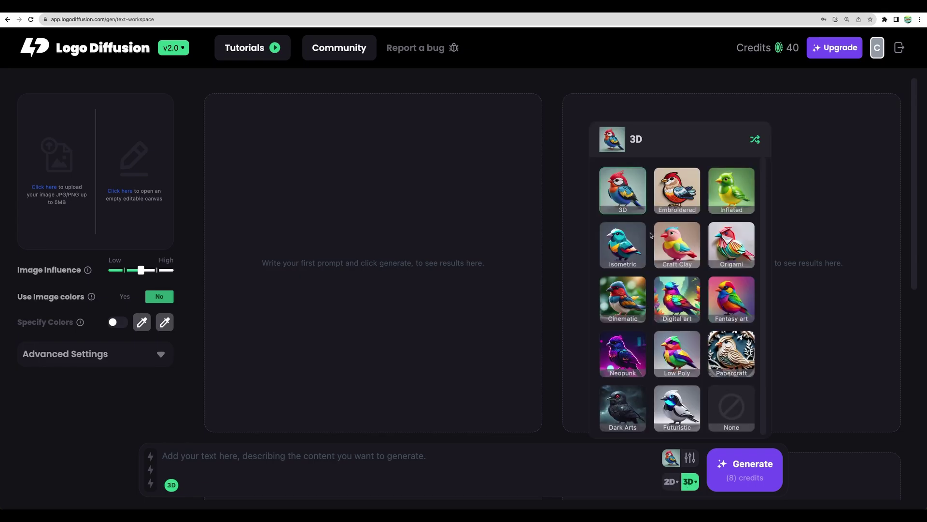
left_click(690, 457)
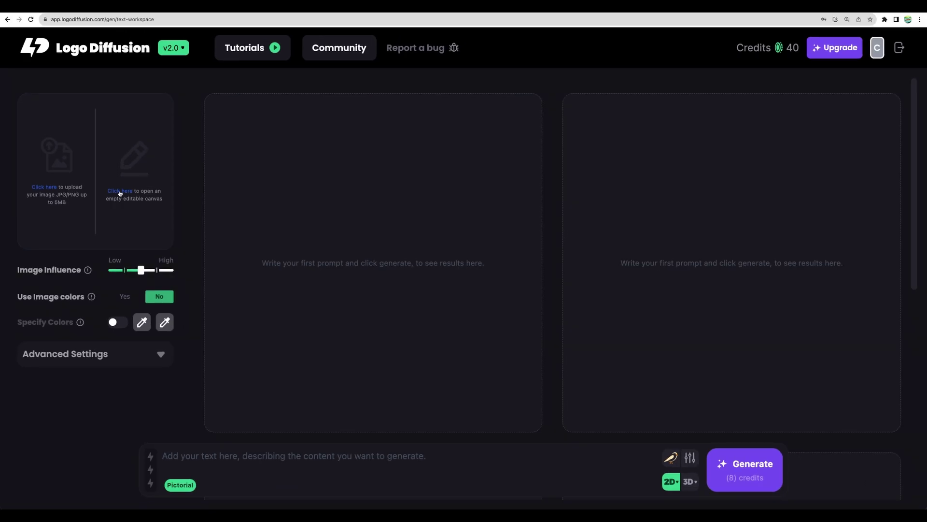
Enter 'rabbit samurai warrior' as the prompt and boost 'rabbit' with three importance bolts
left_click(120, 192)
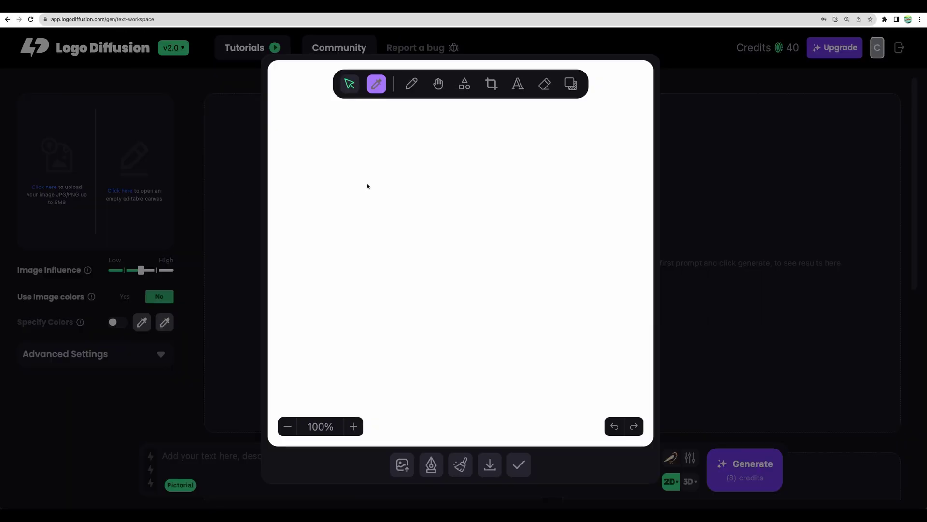
left_click(706, 186)
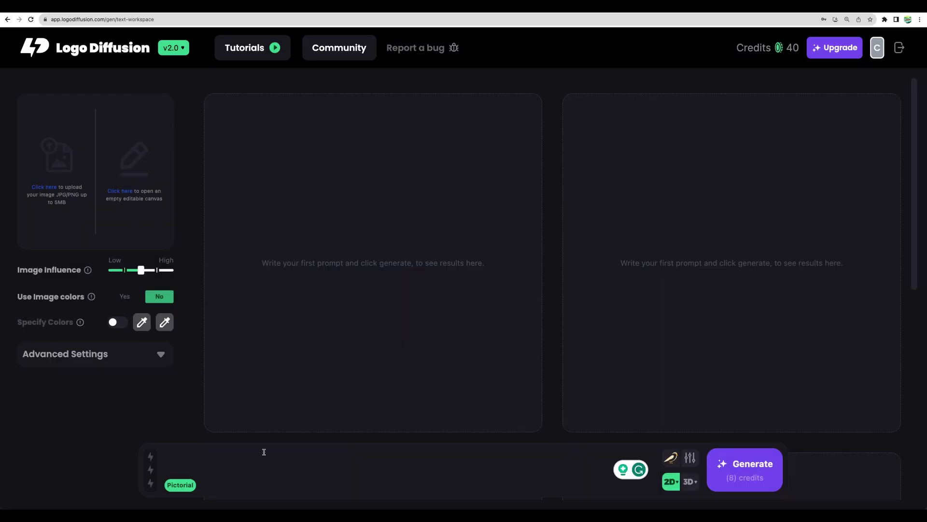
type("rabbit samurai warrior")
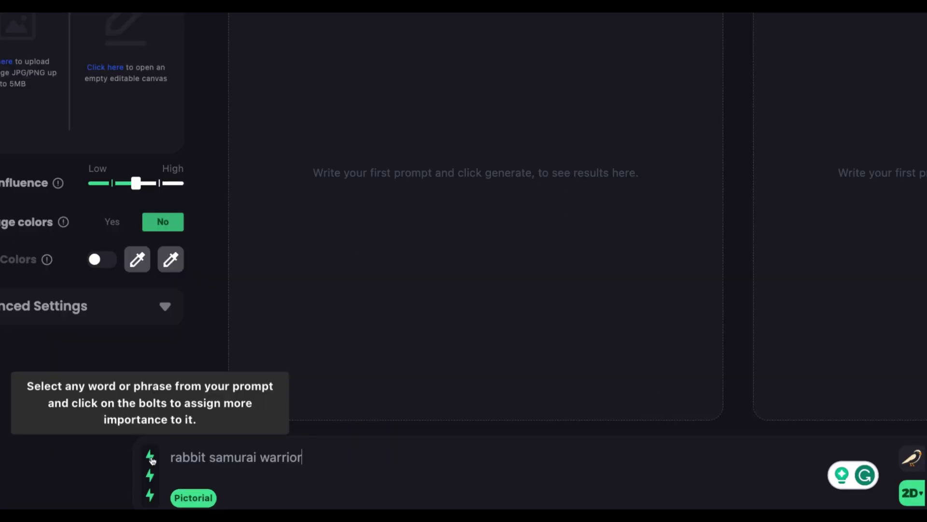
double_click(190, 457)
left_click(149, 456)
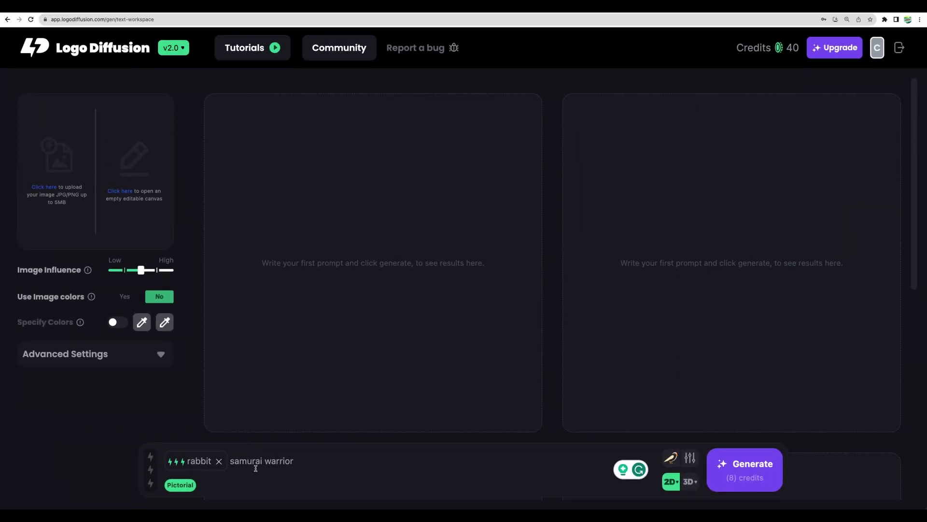
left_click(671, 457)
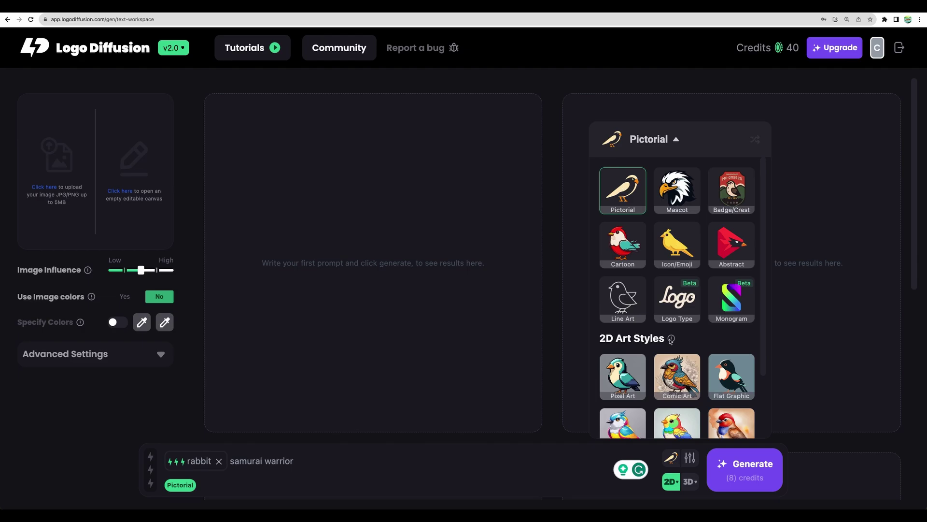
Set the Pictorial style to Minimalist detail with the Full Body feature
left_click(690, 457)
left_click(637, 246)
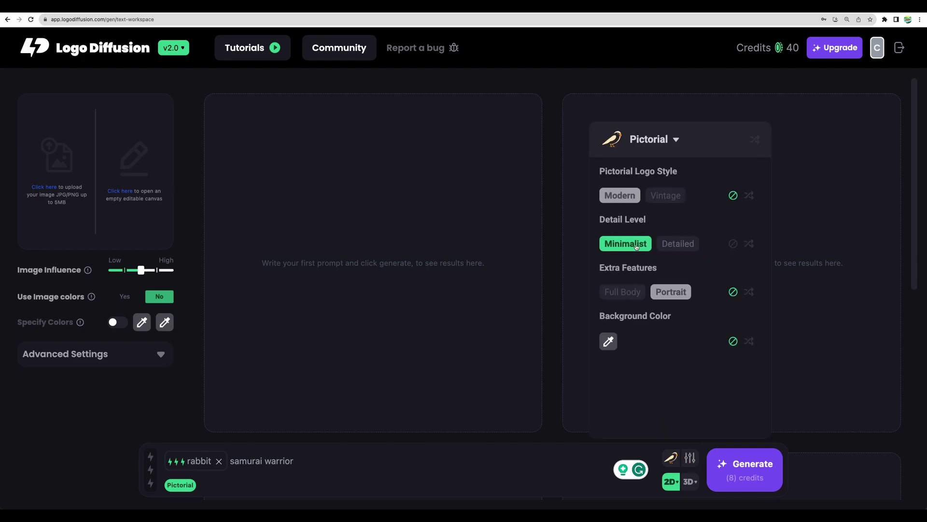
left_click(655, 286)
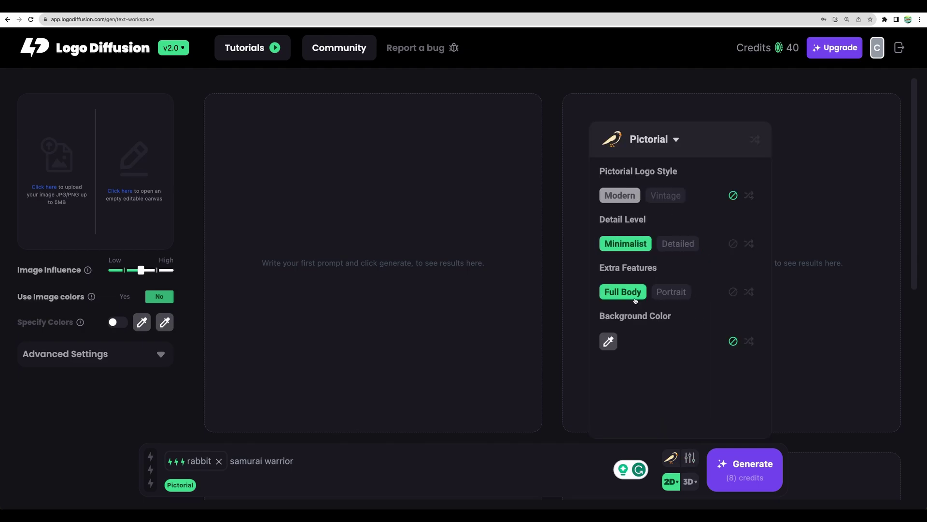
left_click(550, 454)
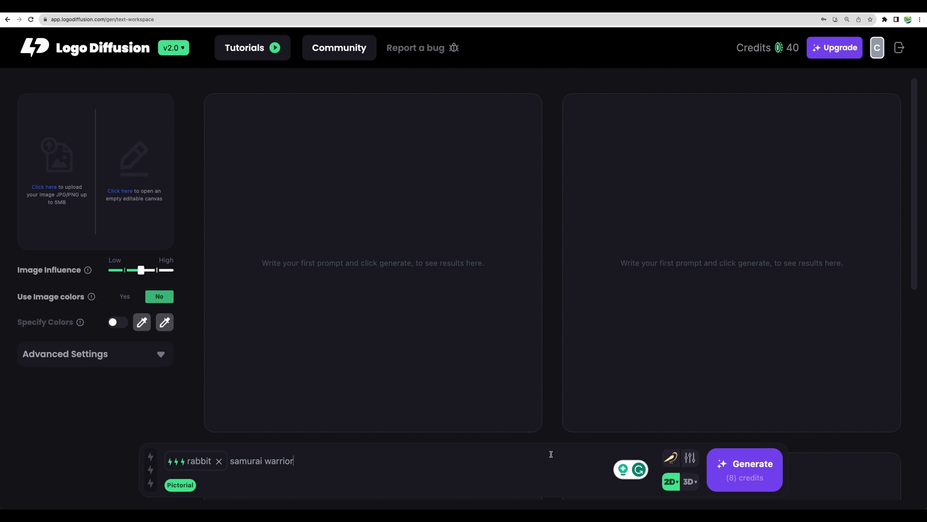
Leave Specify Colors off and review the advanced generation settings
left_click(119, 323)
left_click(140, 323)
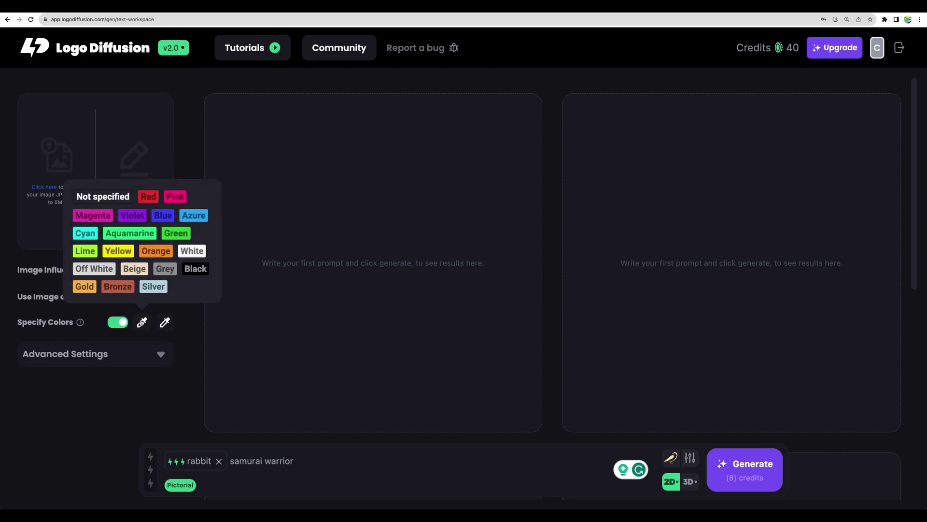
left_click(122, 324)
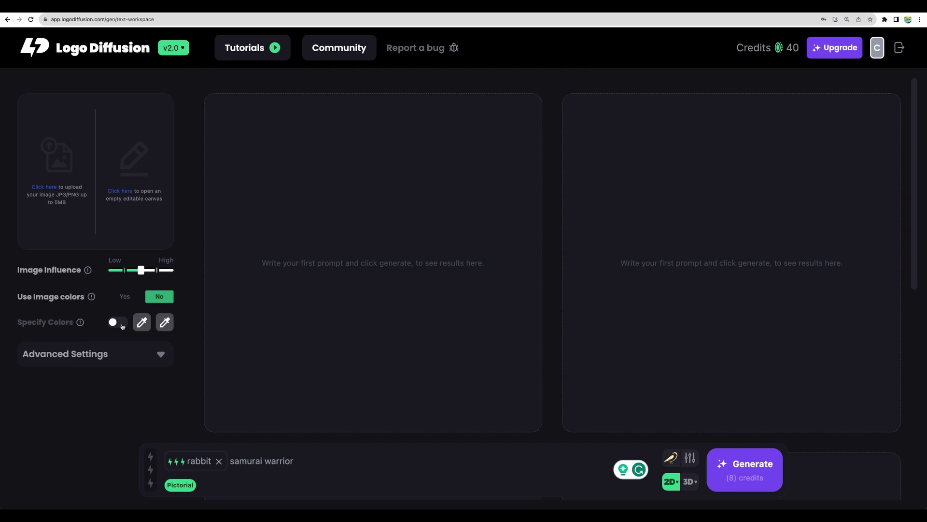
left_click(159, 354)
scroll(140, 356, "down", 2)
scroll(138, 357, "down", 2)
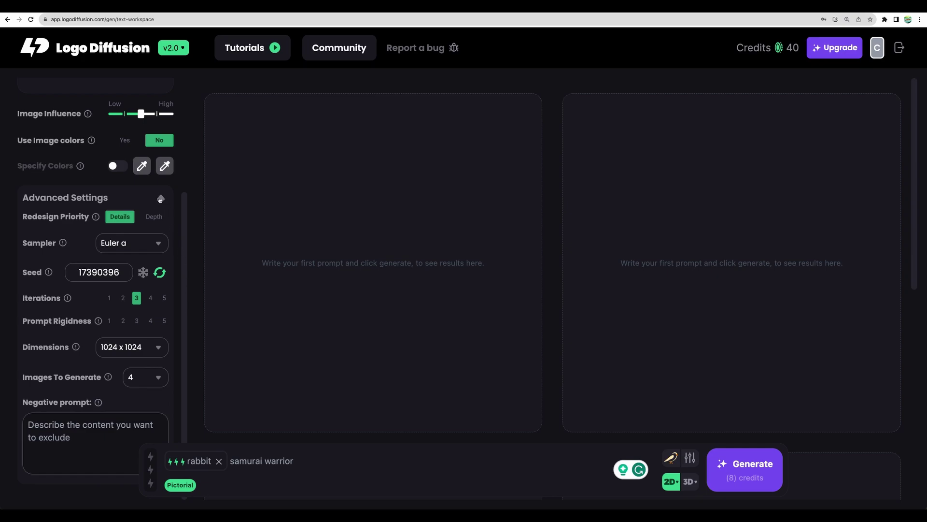
left_click(160, 199)
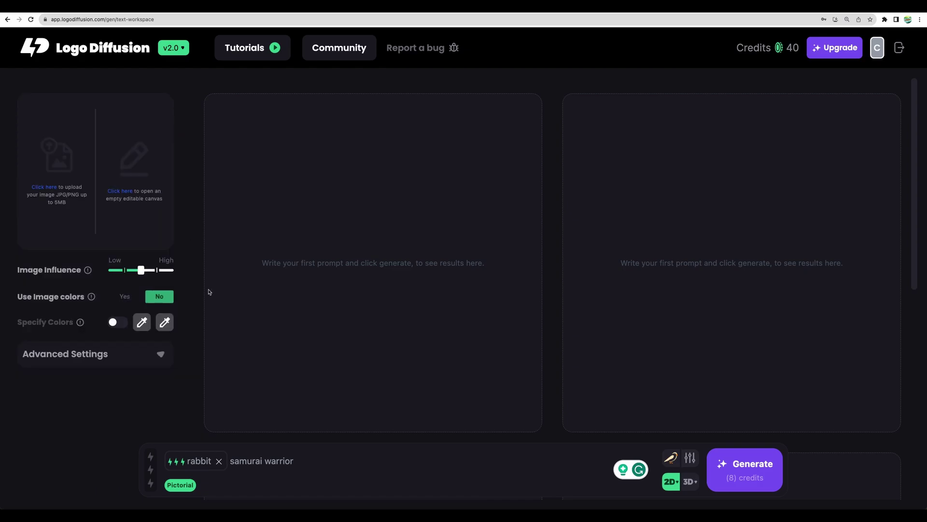
Generate four rabbit samurai warrior logos and preview the third result
left_click(738, 473)
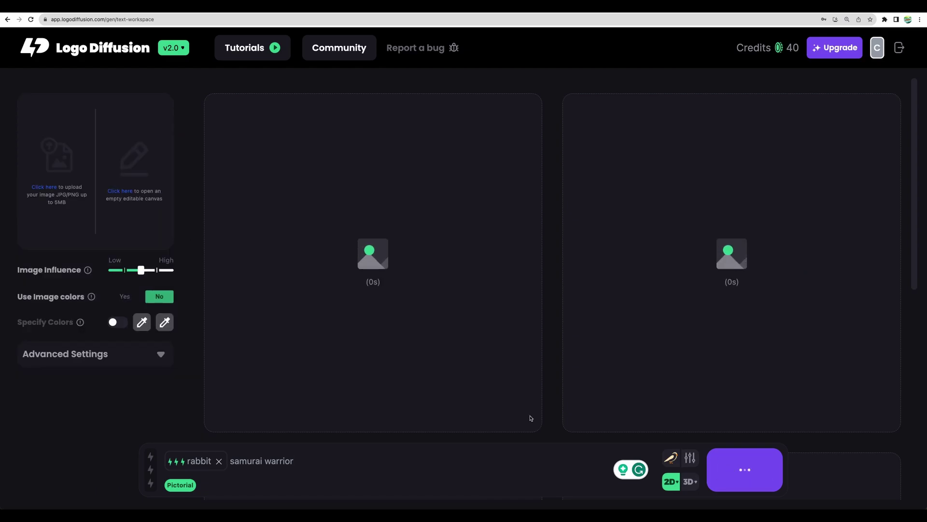
key("super+minus")
key("super+minus")
key("super+minus")
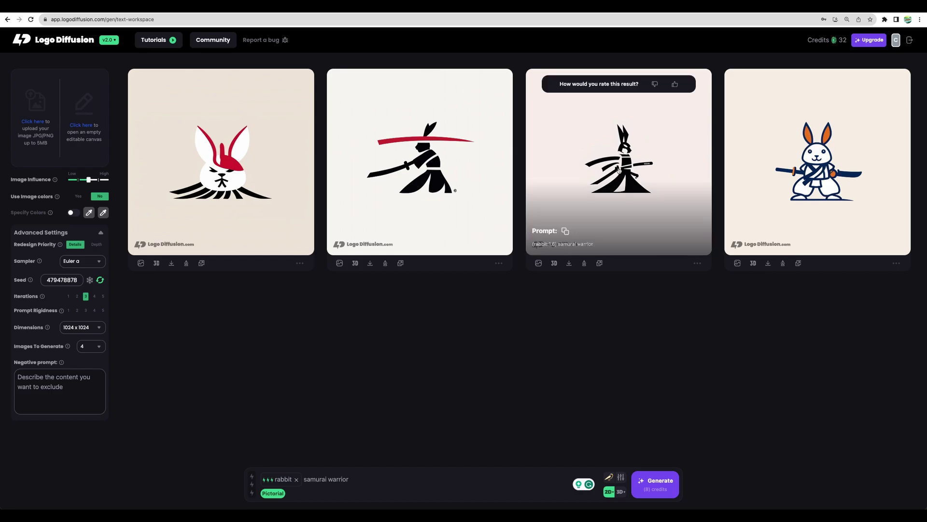
left_click(618, 180)
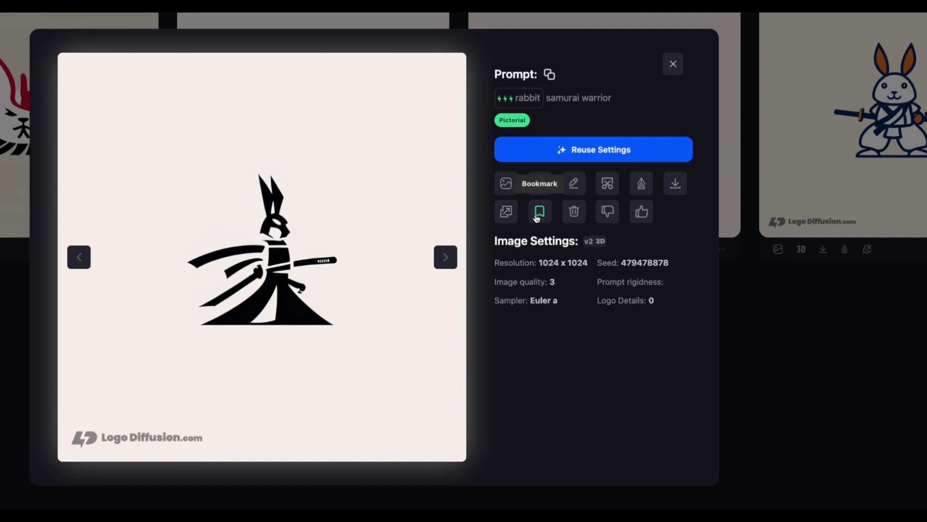
key("Escape")
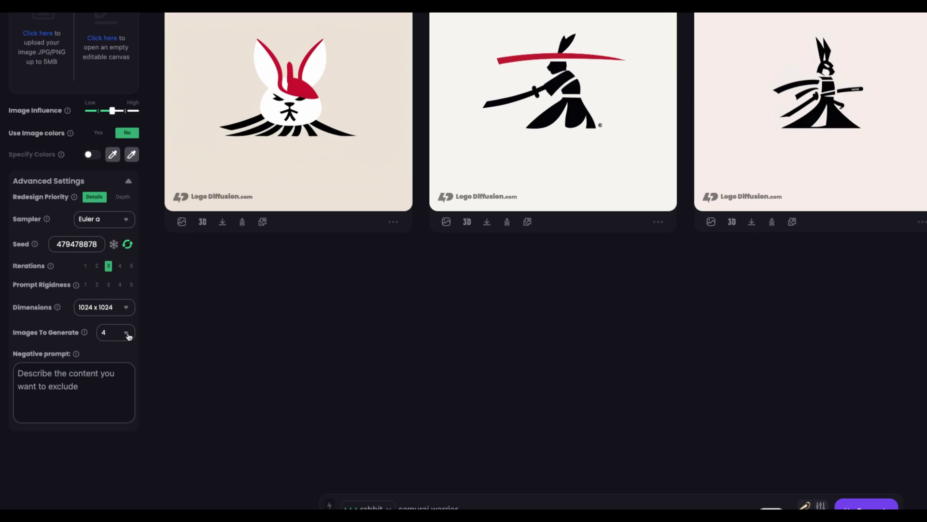
Set Images To Generate to 2
left_click(99, 347)
left_click(122, 364)
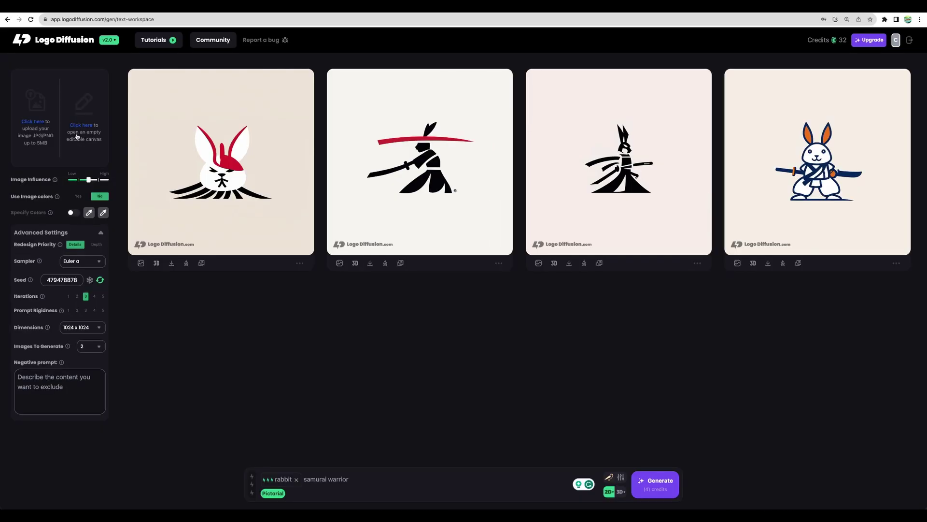
key("ctrl+plus")
key("ctrl+plus")
key("ctrl+plus")
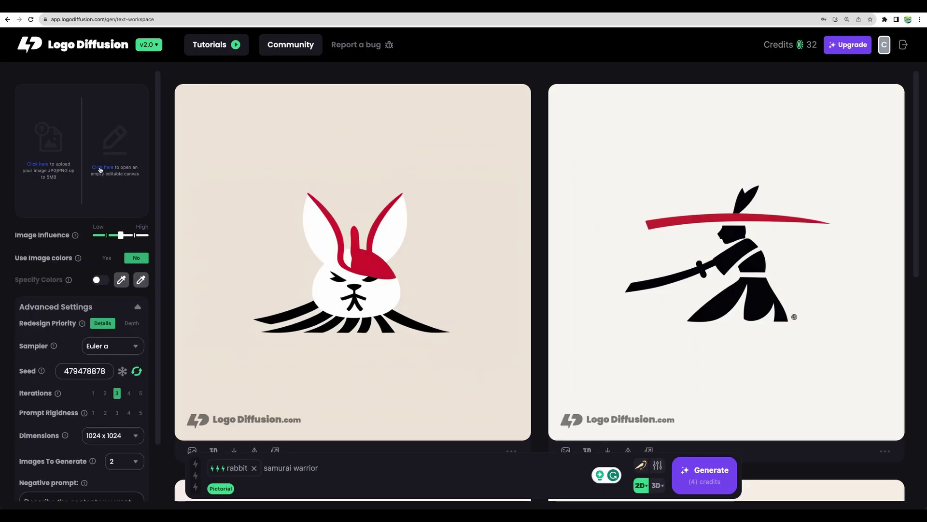
Sketch a rabbit on the drawing canvas and save it as the input image
left_click(103, 169)
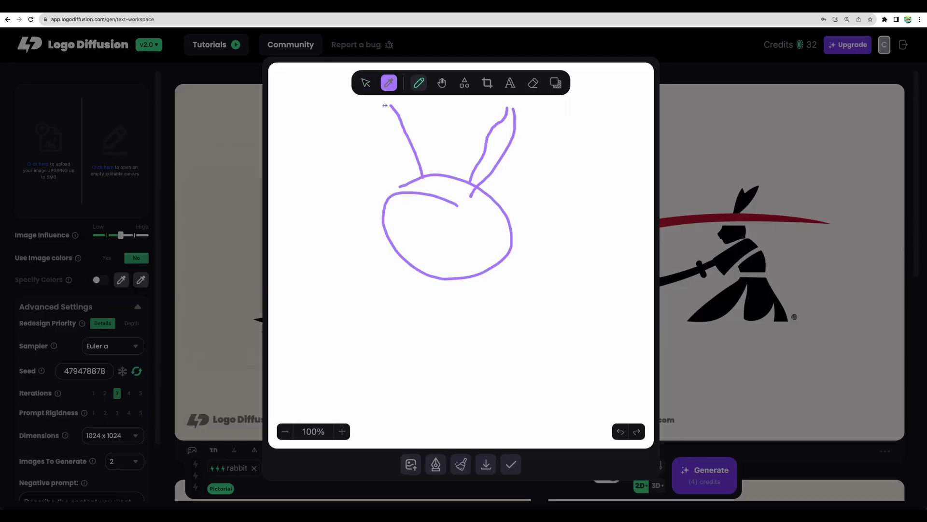
left_click_drag(385, 105, 401, 187)
mouse_move(417, 273)
left_mouse_down()
mouse_move(361, 321)
mouse_move(354, 367)
left_mouse_up()
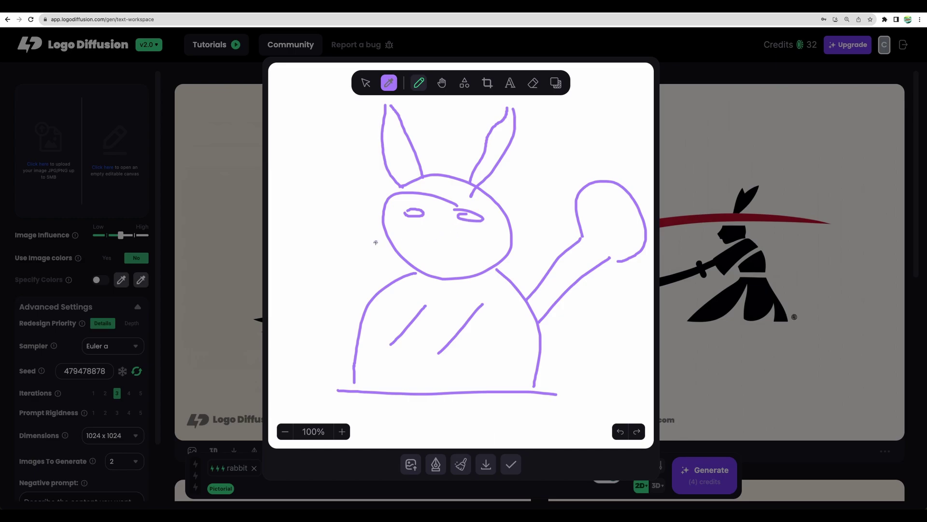
left_click(510, 464)
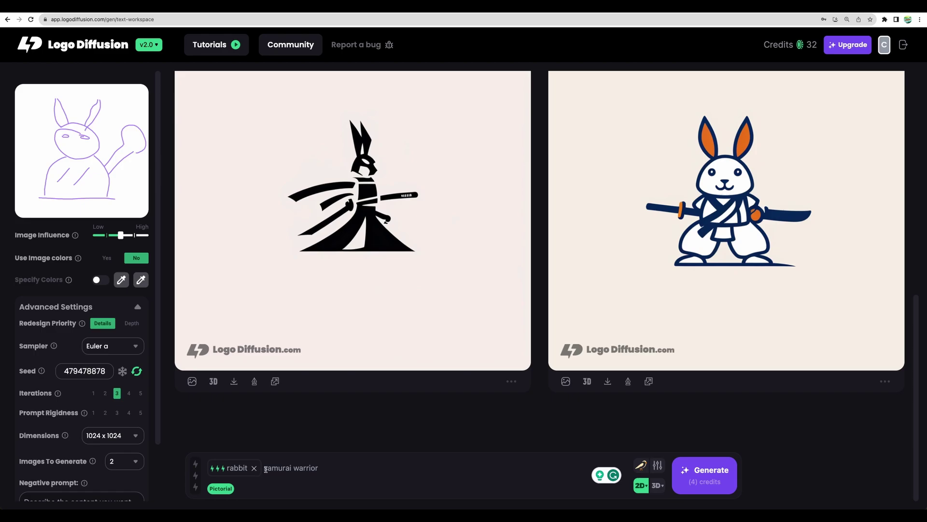
Switch to the Mascot style with a Thin outline stroke and Vintage mascot look
left_click(640, 465)
left_click(650, 232)
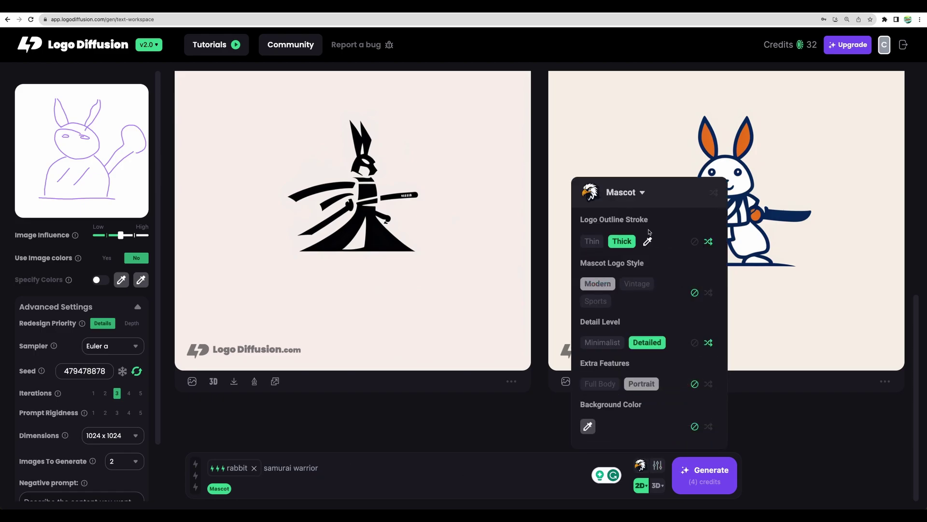
left_click(592, 242)
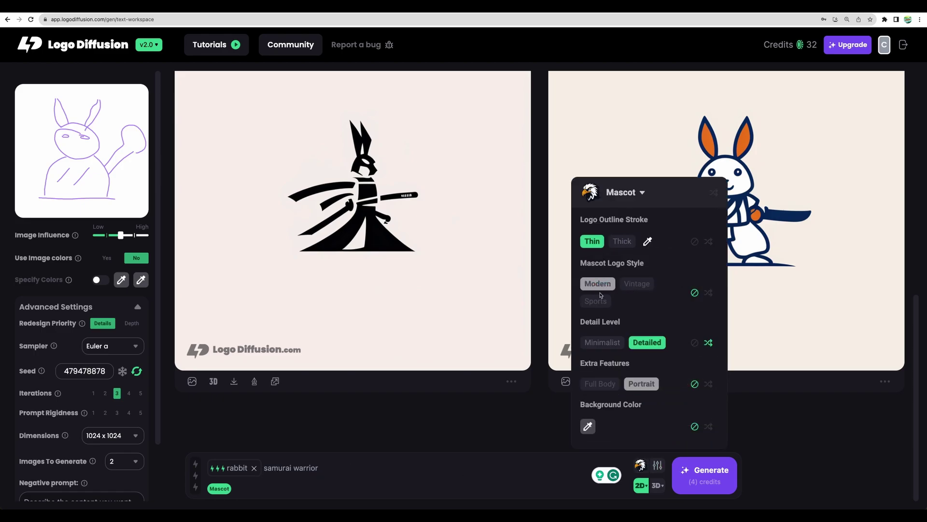
left_click(638, 285)
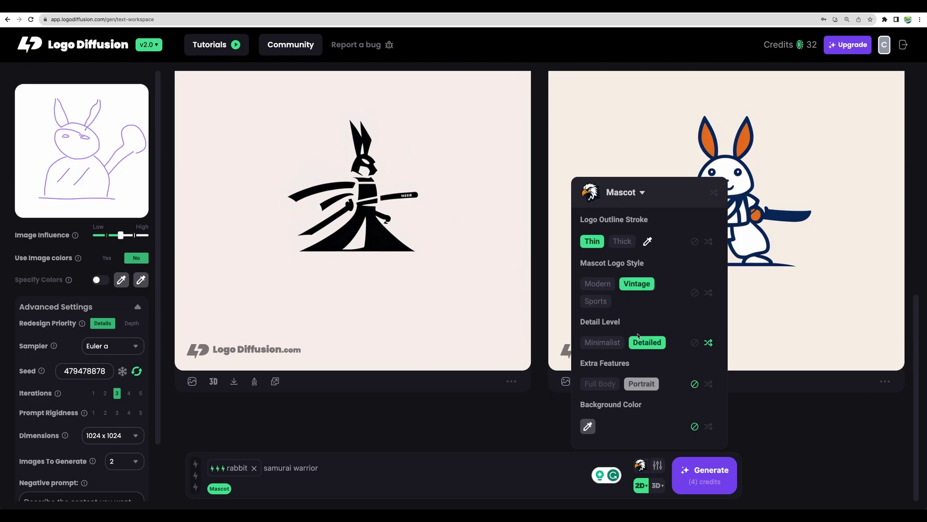
Set dimensions to 512 x 512 and generate the mascot logos
left_click(137, 436)
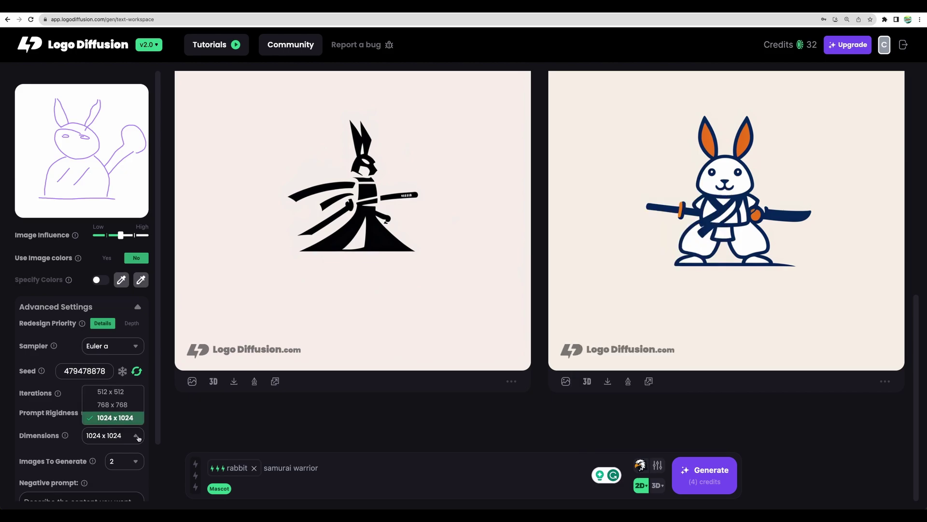
left_click(126, 396)
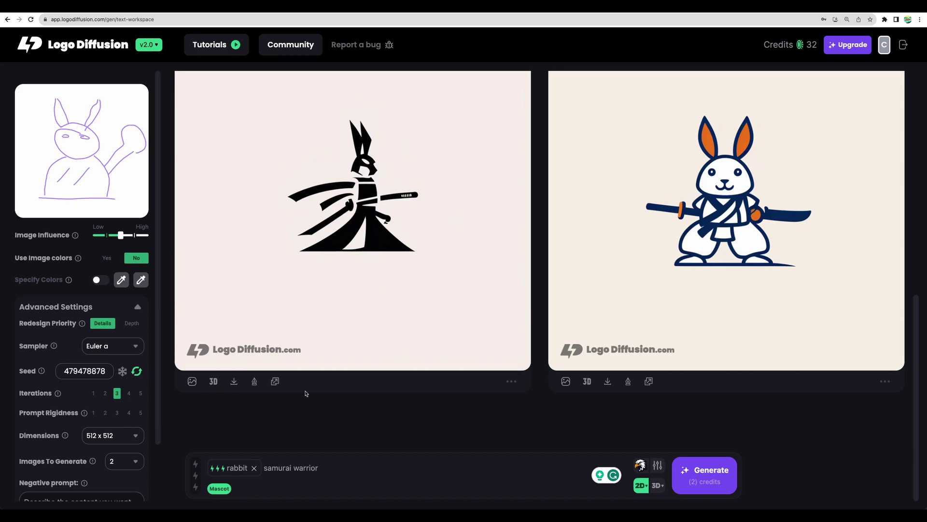
left_click(708, 479)
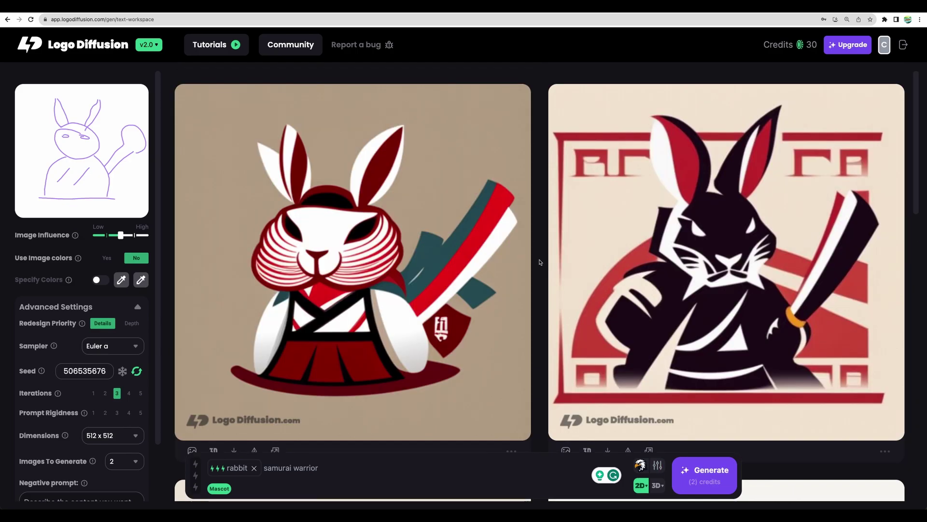
mouse_move(836, 259)
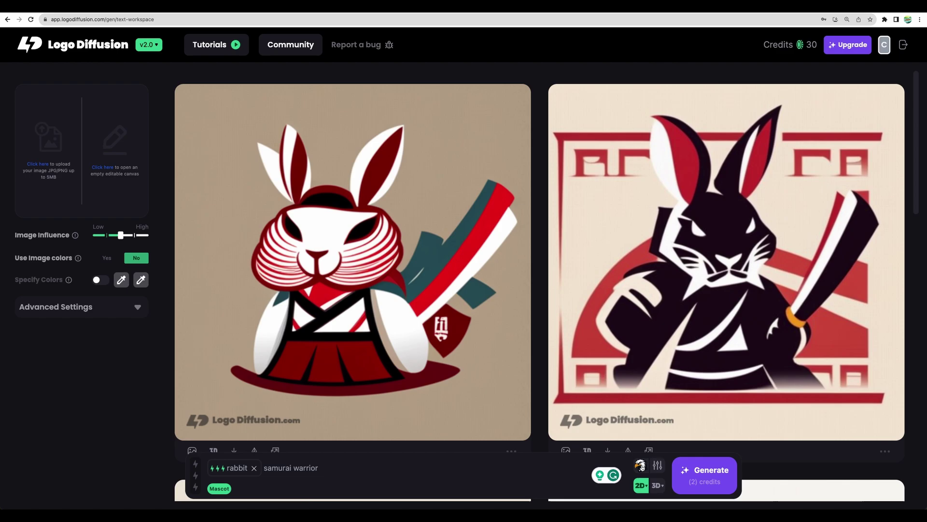
Generate Badge/Crest logos with colours limited to Aquamarine and Black
left_click(642, 465)
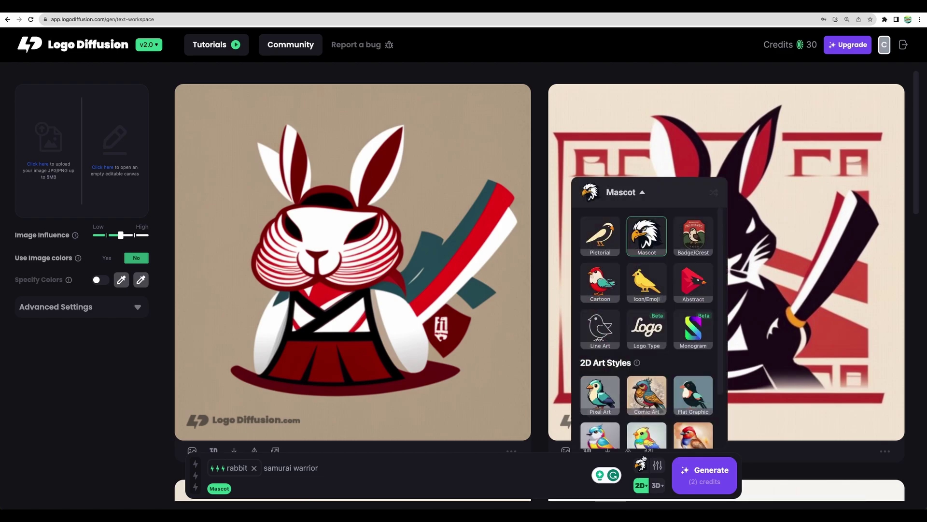
left_click(694, 238)
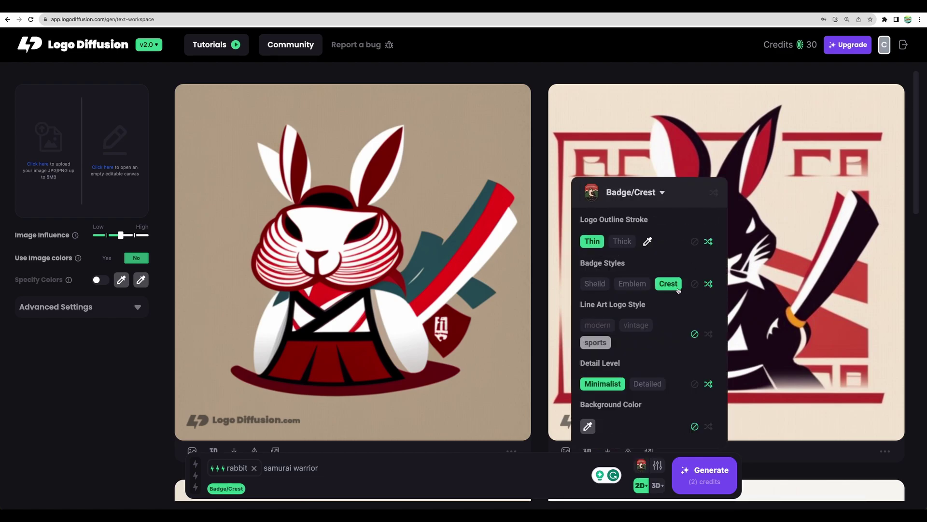
left_click(103, 284)
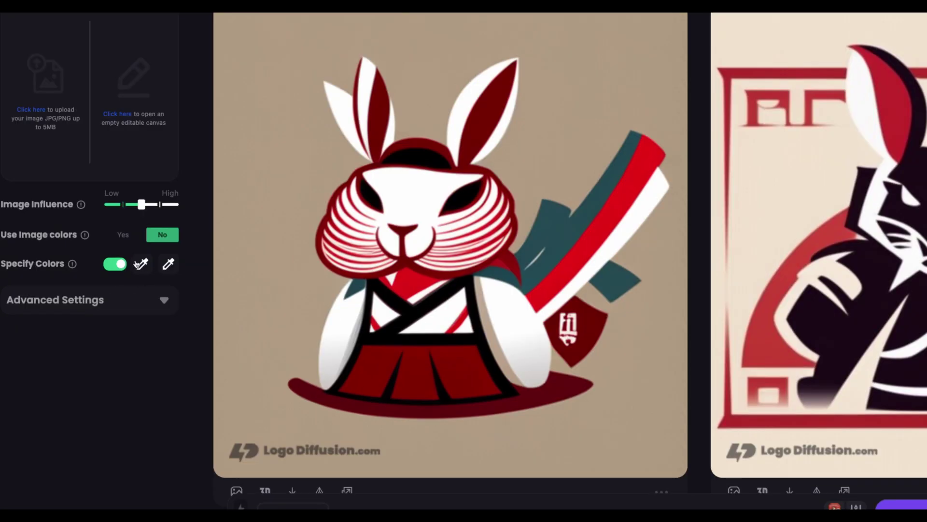
left_click(122, 280)
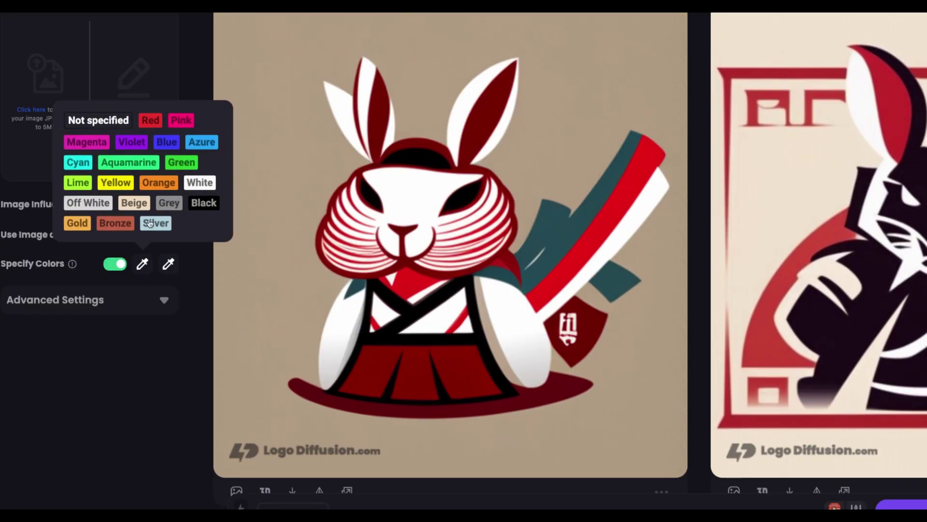
left_click(140, 164)
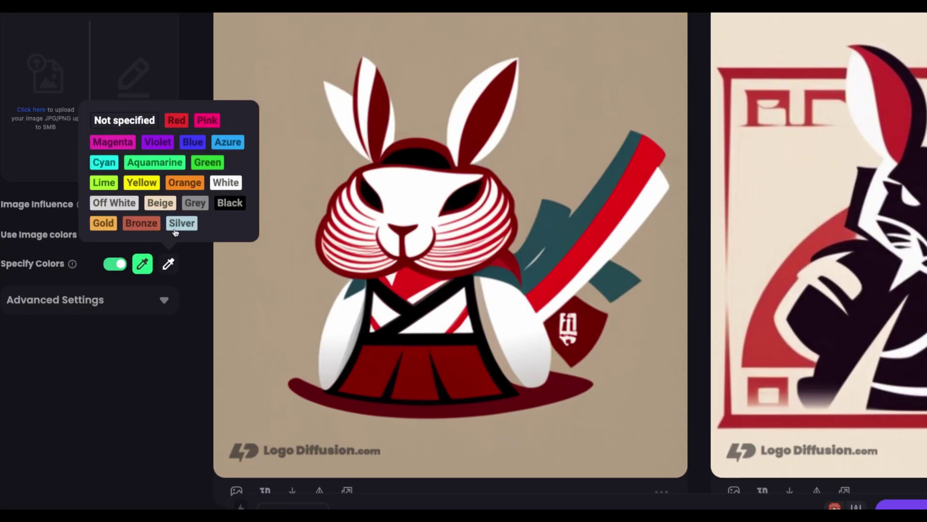
left_click(225, 207)
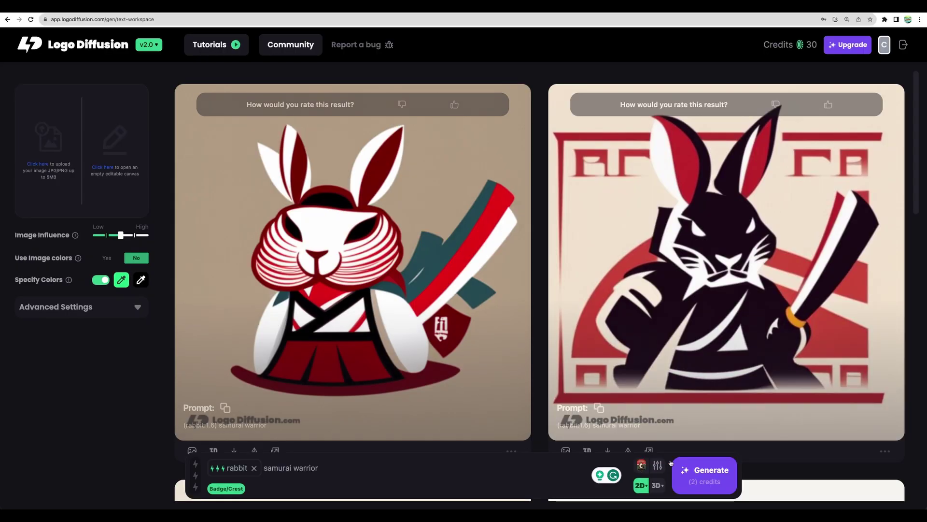
left_click(705, 475)
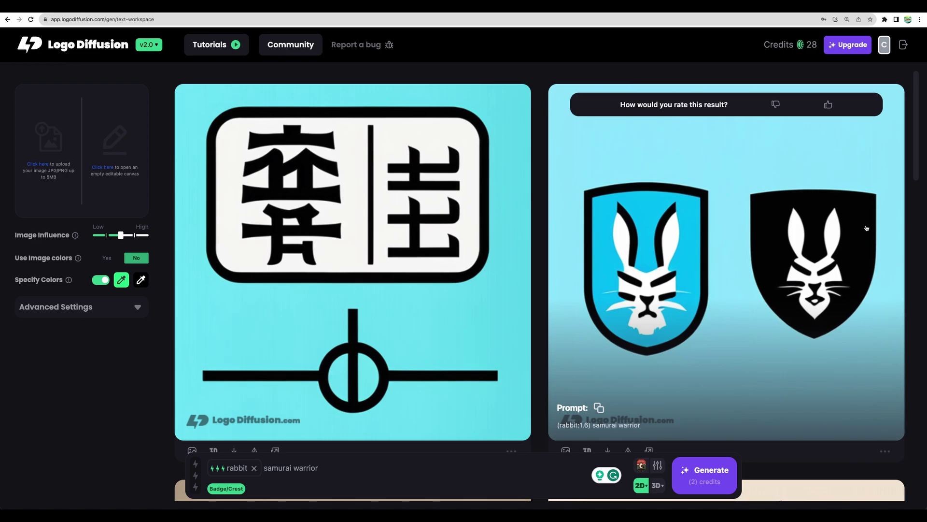
Generate Cartoon-style logos with Specify Colors turned off
scroll(540, 258, "down", 3)
scroll(540, 258, "down", 3)
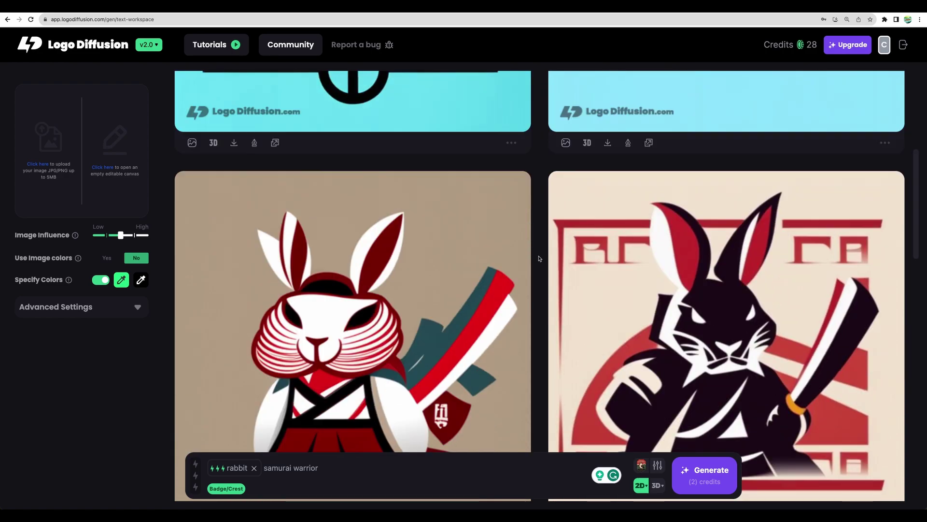
scroll(539, 259, "up", 6)
left_click(641, 465)
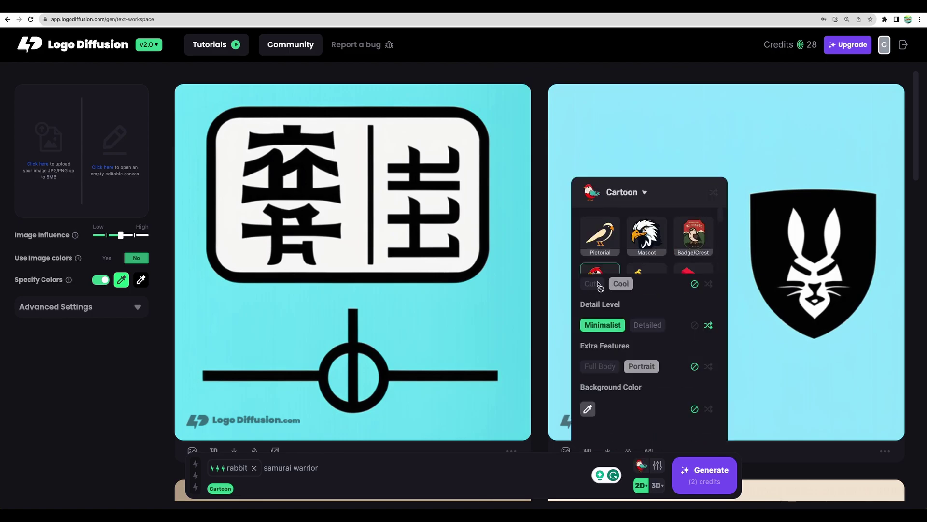
left_click(622, 291)
left_click(101, 280)
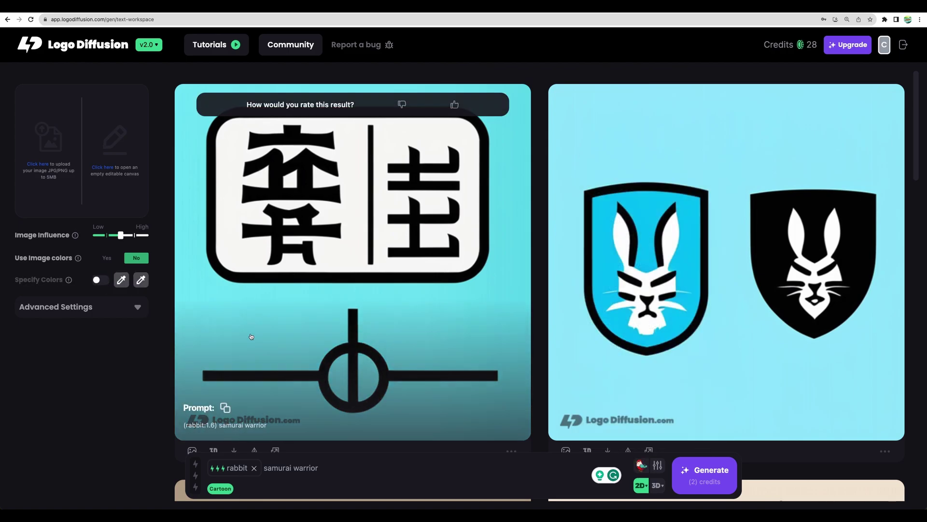
left_click(710, 478)
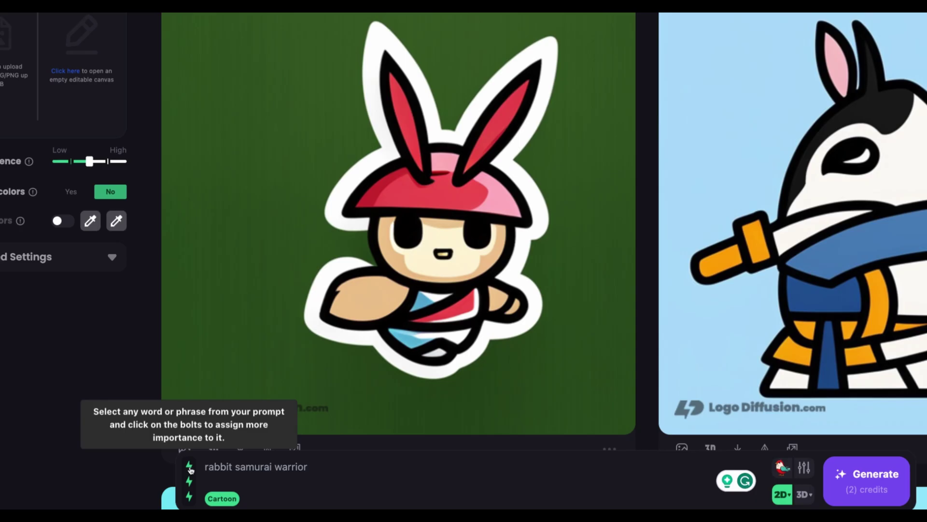
Switch to the Line Art style and generate again
left_click(783, 466)
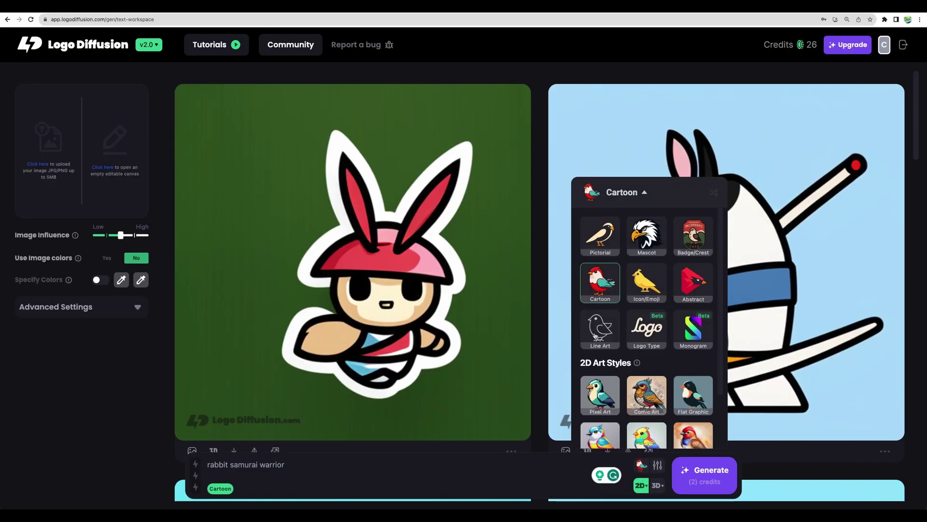
left_click(598, 329)
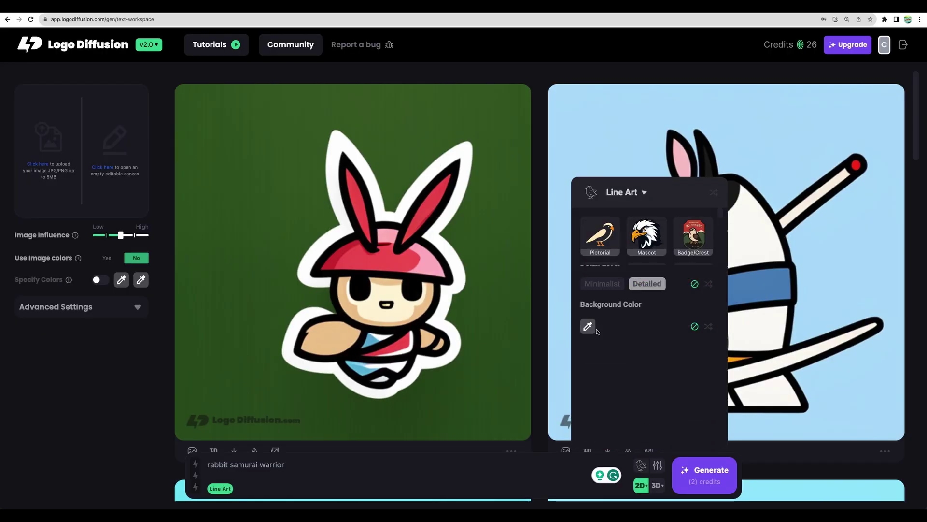
left_click(704, 475)
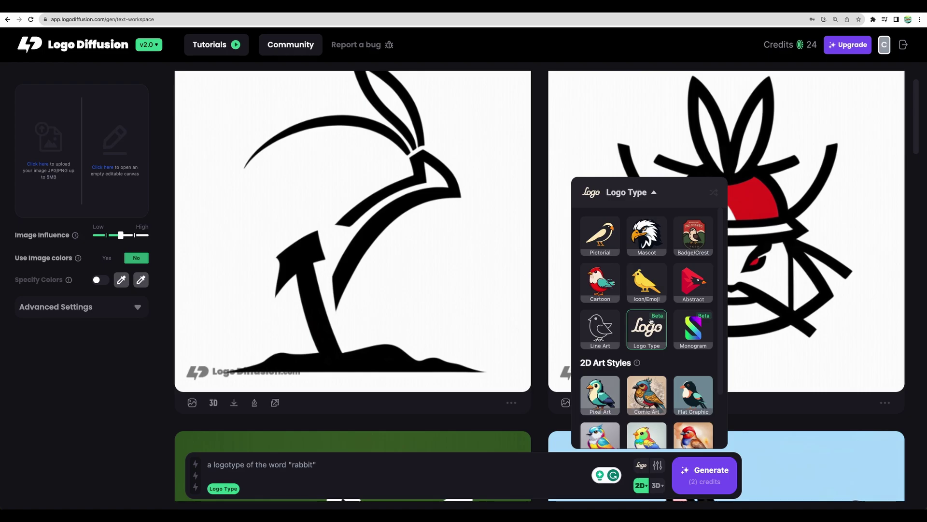
Close the Logo Type options and select 'rabbit' in the prompt
left_click(338, 464)
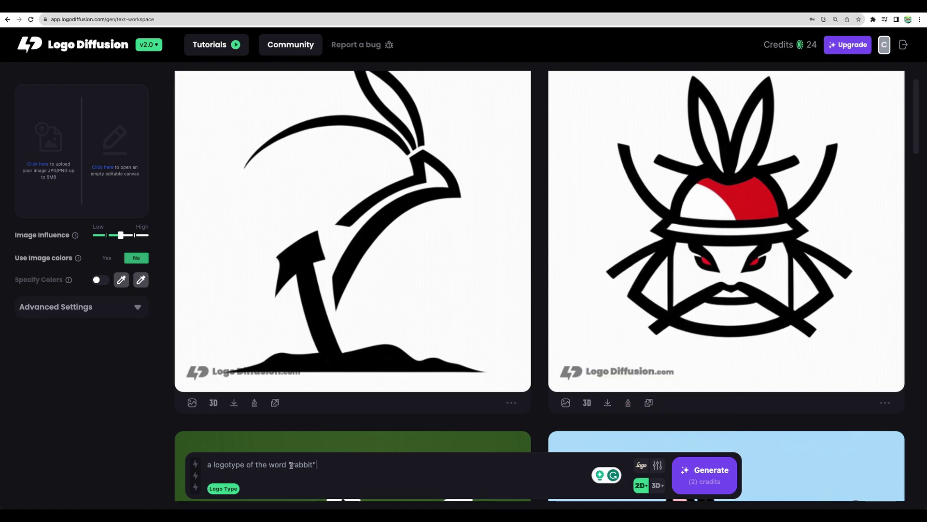
left_click_drag(290, 464, 208, 464)
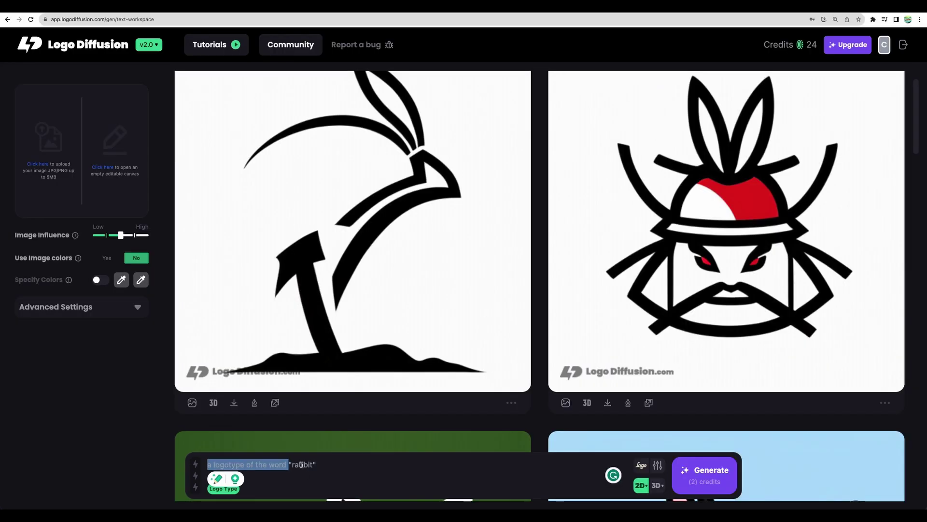
double_click(315, 460)
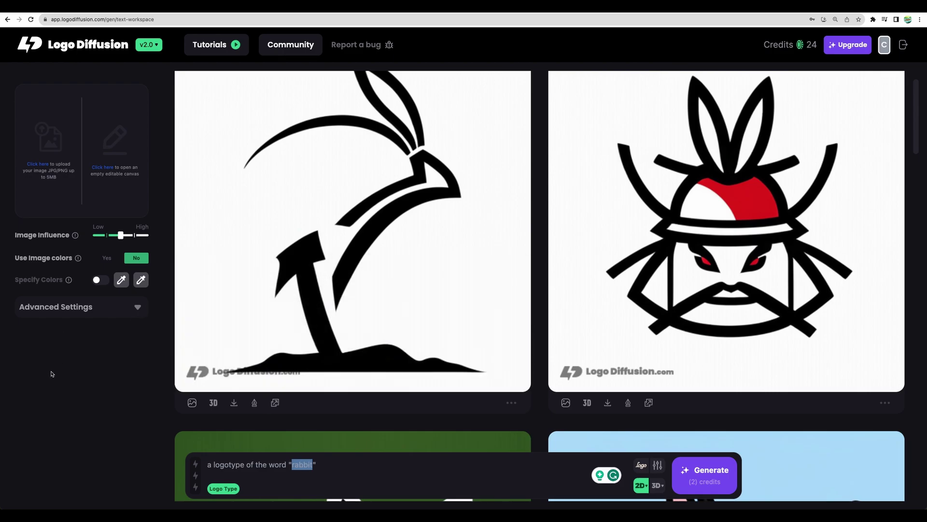
Set Images To Generate to 4 and generate the rabbit logotypes
left_click(137, 307)
left_click(125, 461)
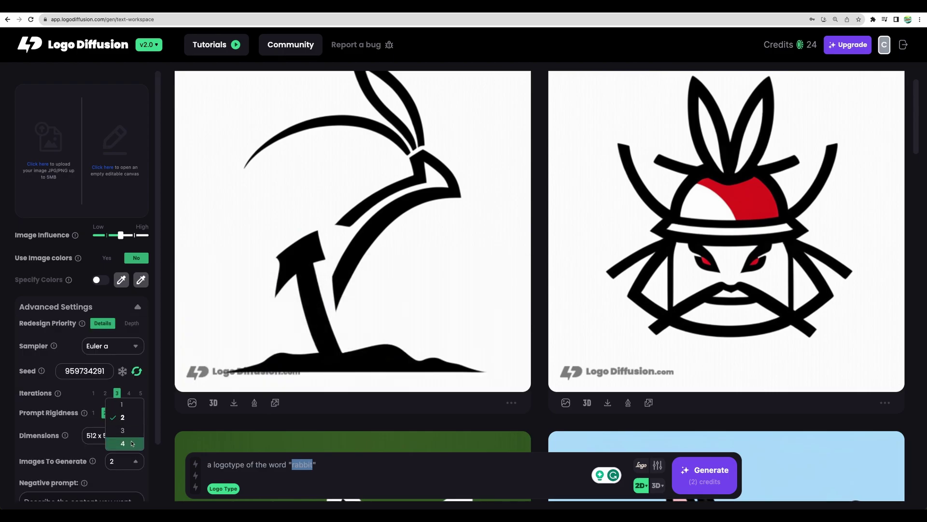
left_click(127, 443)
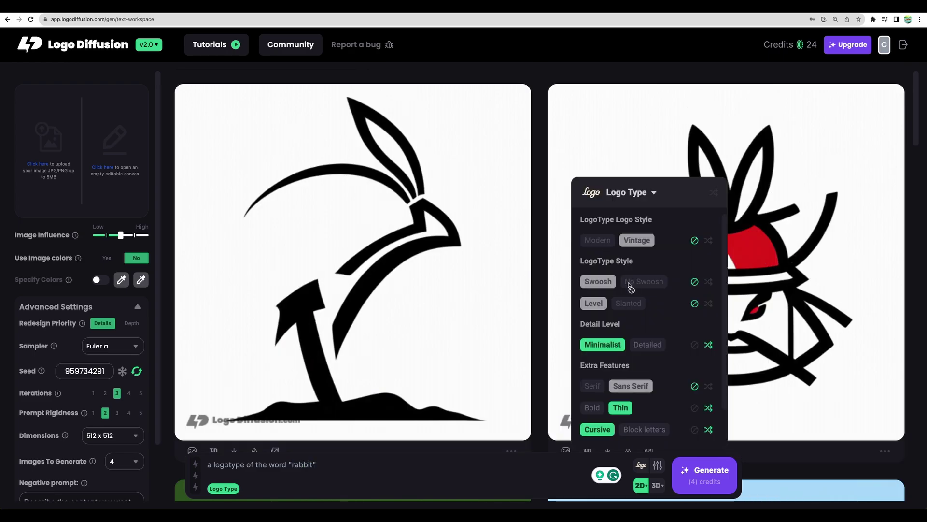
scroll(695, 283, "down", 2)
left_click(699, 476)
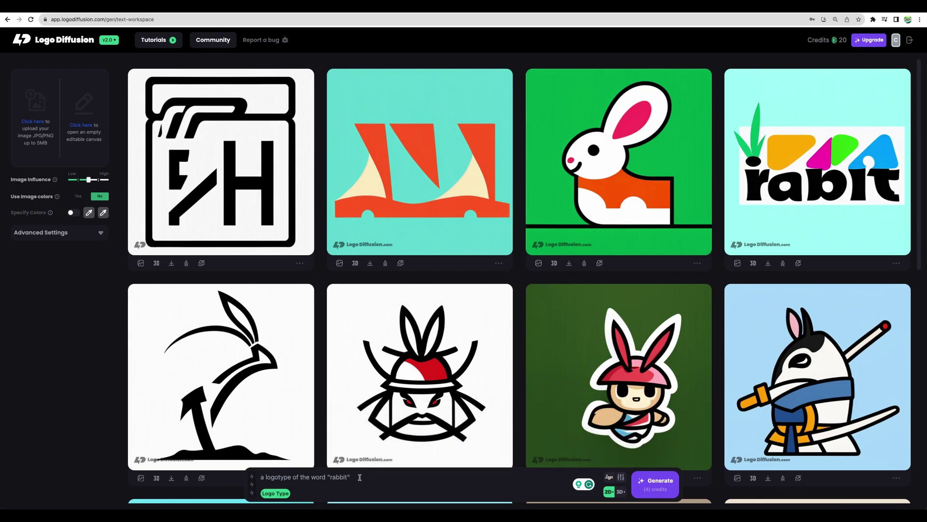
Restore the 'rabbit samurai warrior' prompt and generate Pixel Art logos
left_click_drag(347, 476, 292, 476)
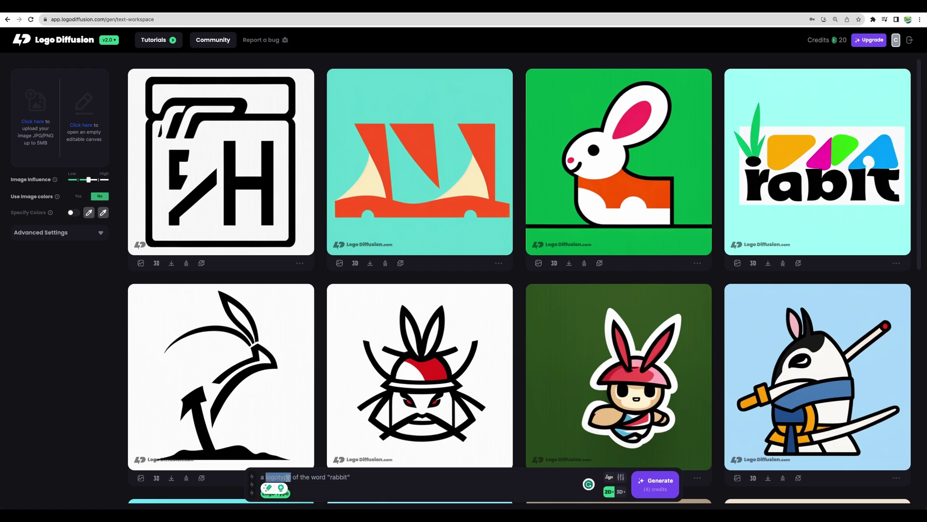
left_click(356, 476)
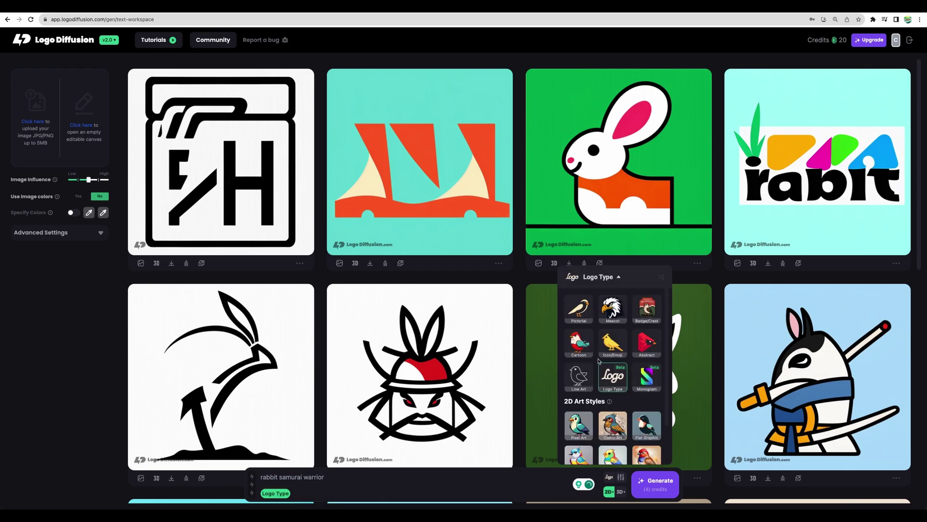
key("super+plus")
key("super+plus")
scroll(604, 338, "down", 3)
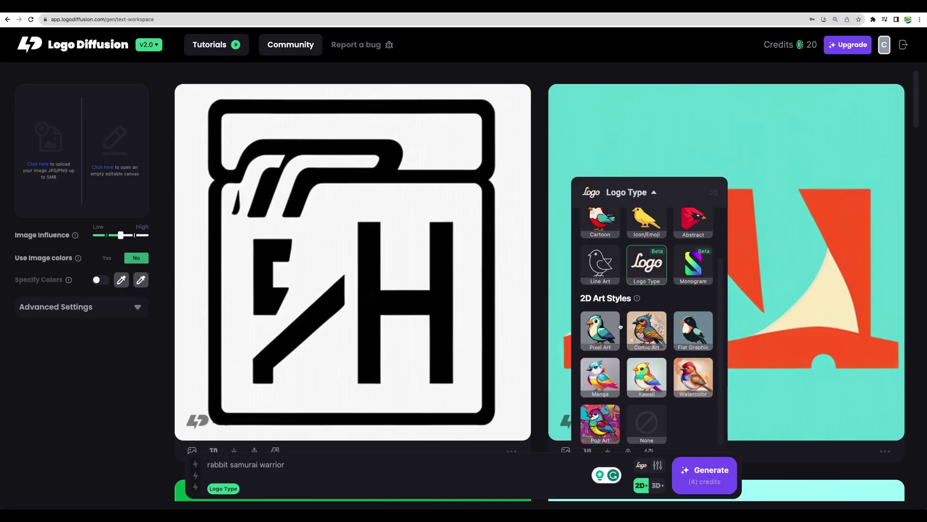
left_click(605, 334)
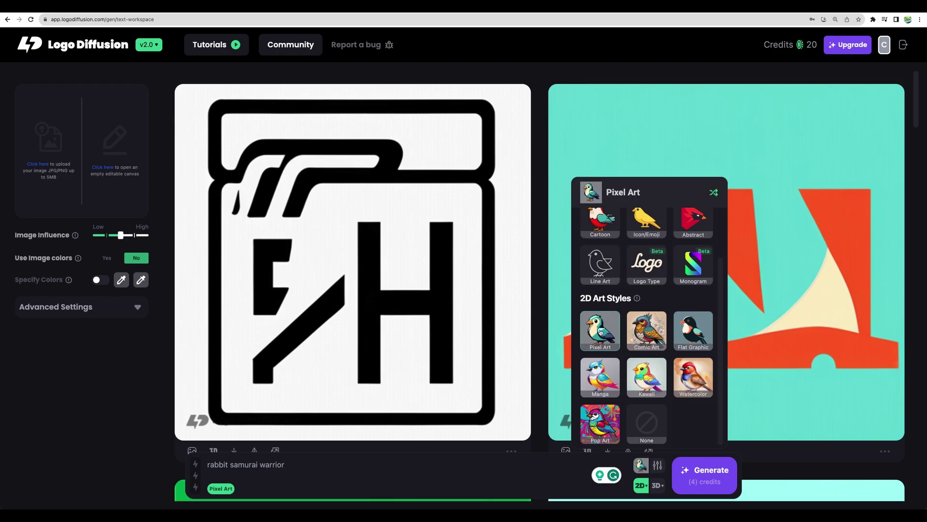
left_click(711, 475)
key("super+minus")
key("super+minus")
key("super+minus")
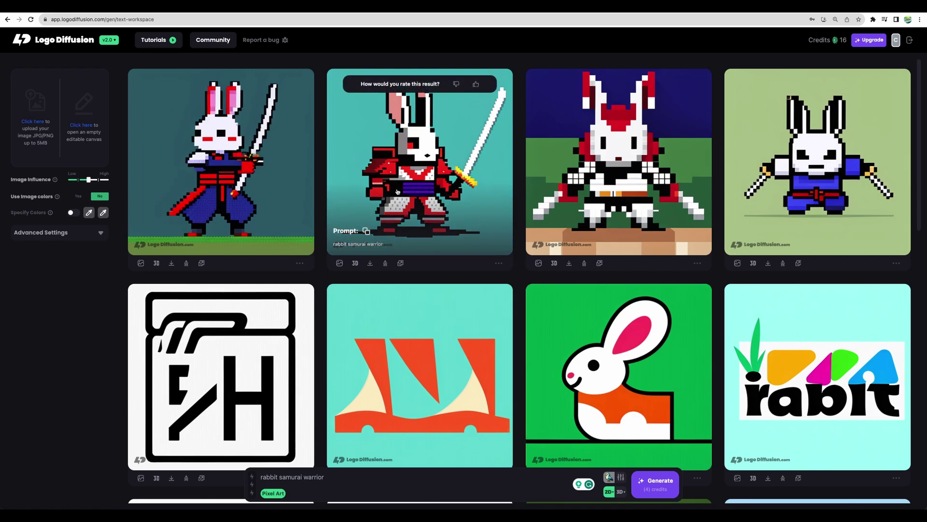
Choose the 3D Isometric style and generate isometric rabbit samurai logos
left_click(407, 179)
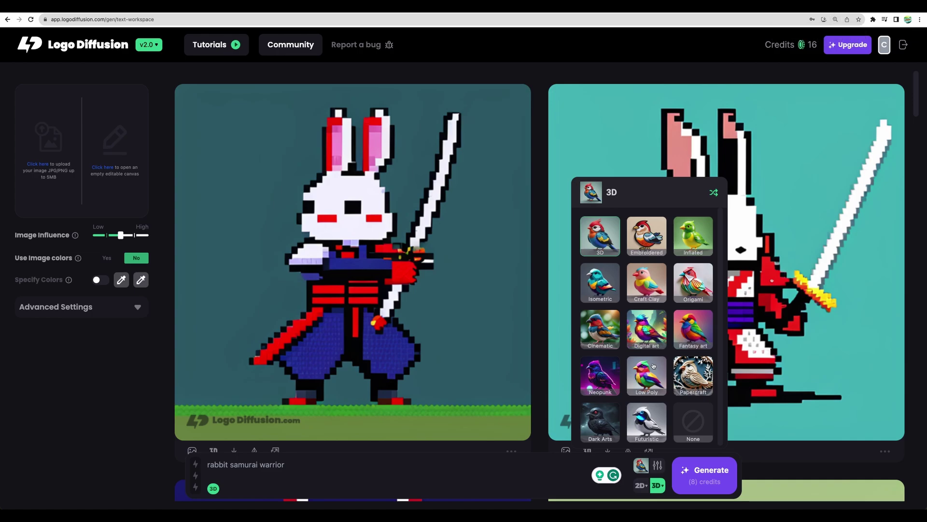
scroll(640, 283, "down", 1)
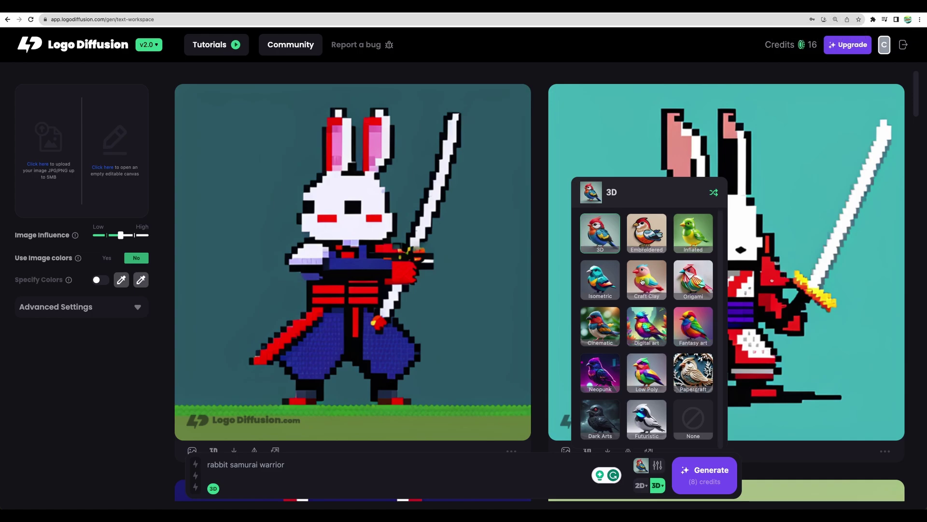
left_click(595, 282)
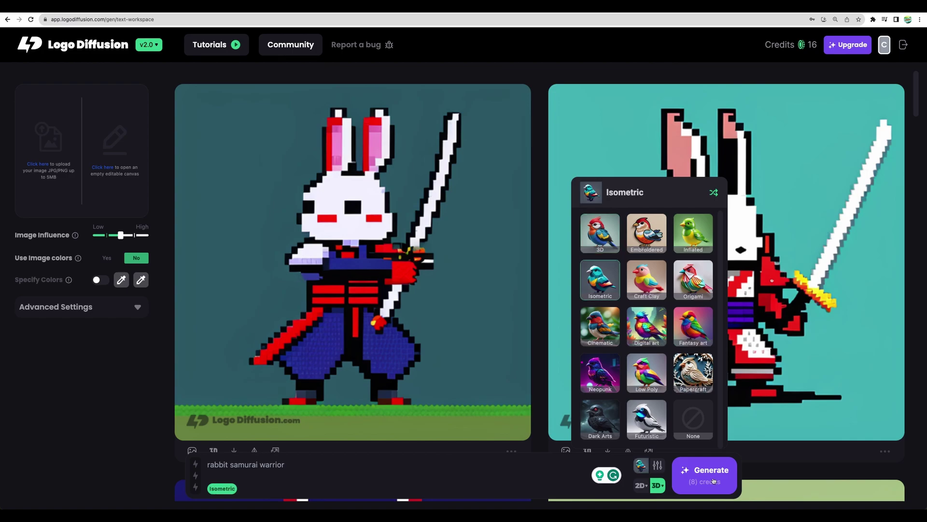
left_click(710, 478)
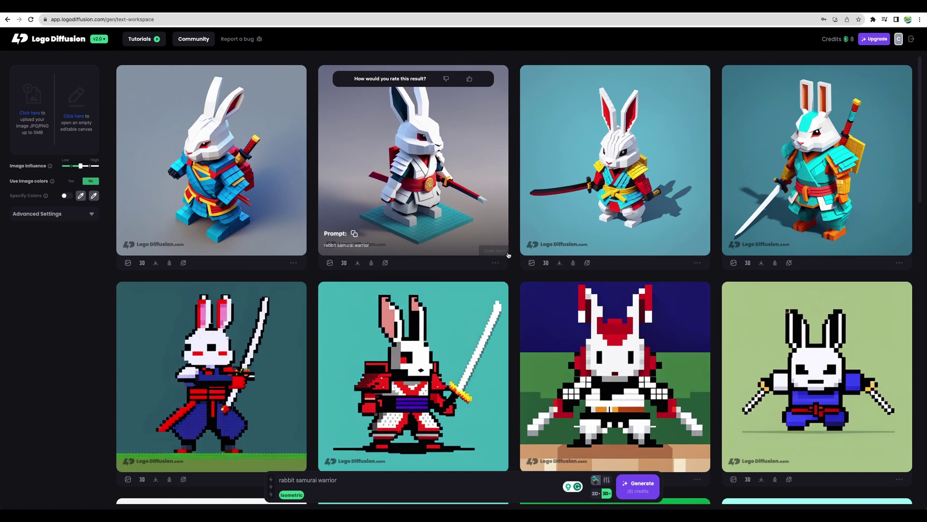
Inspect the isometric rabbit results' details, including the teal rabbit samurai, then close them
left_click(404, 179)
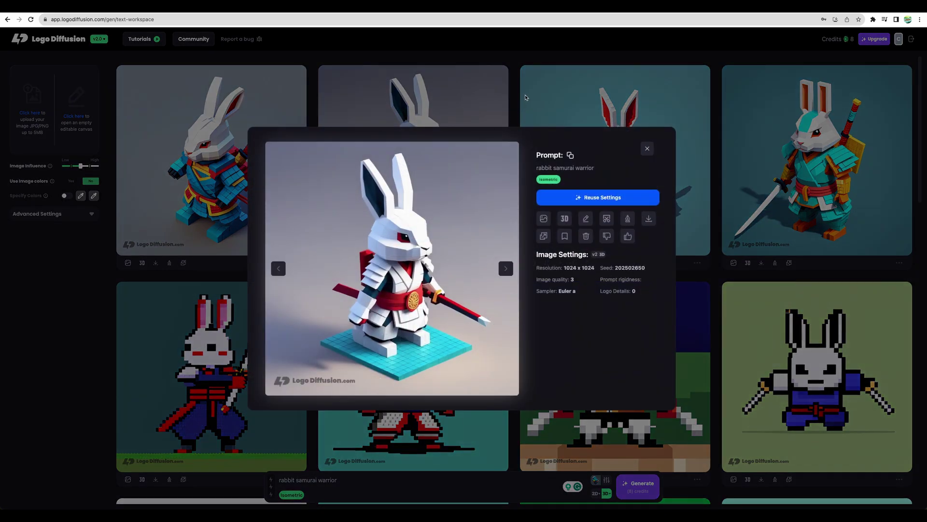
left_click(810, 162)
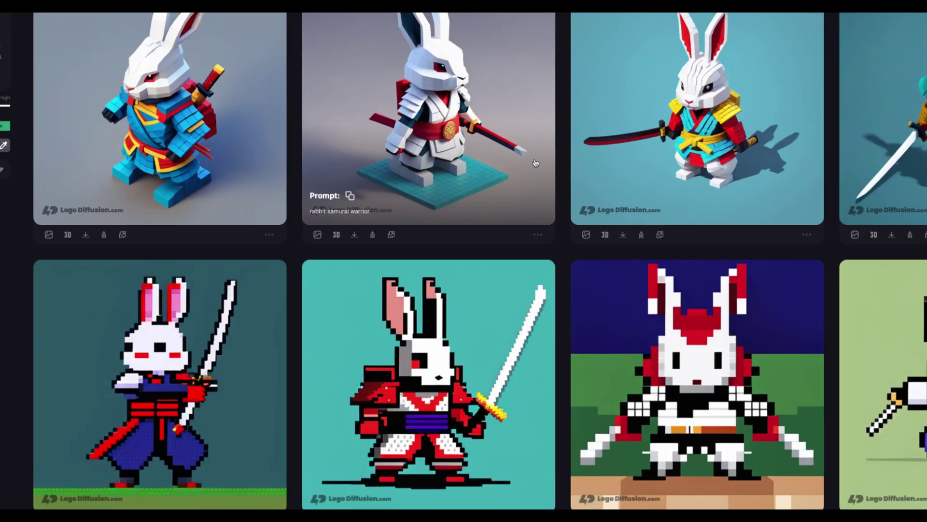
key("Escape")
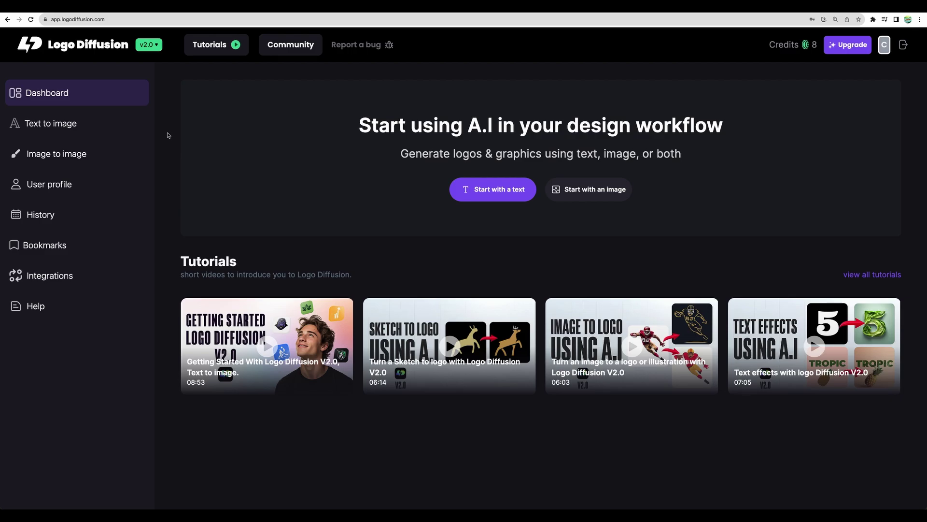
In Image to image, enlarge and reposition the uploaded device image on the canvas
left_click(56, 155)
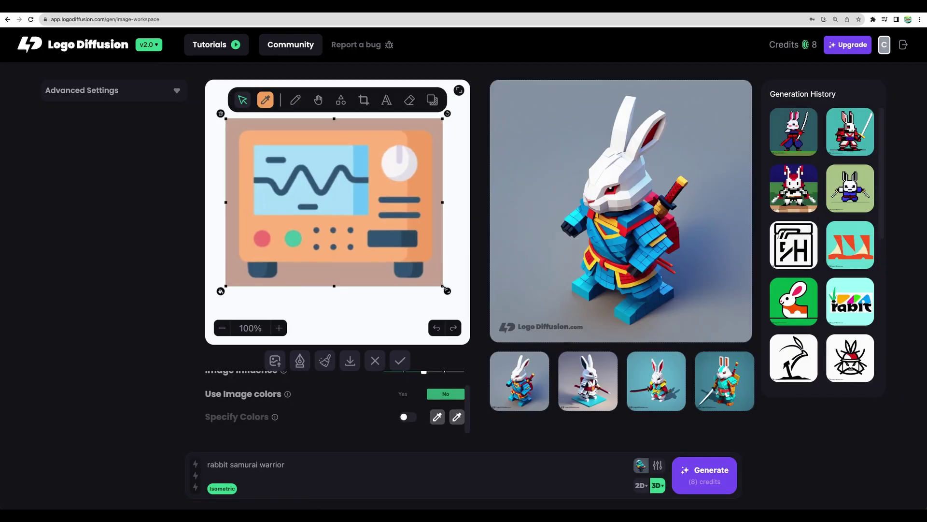
left_click_drag(442, 286, 452, 295)
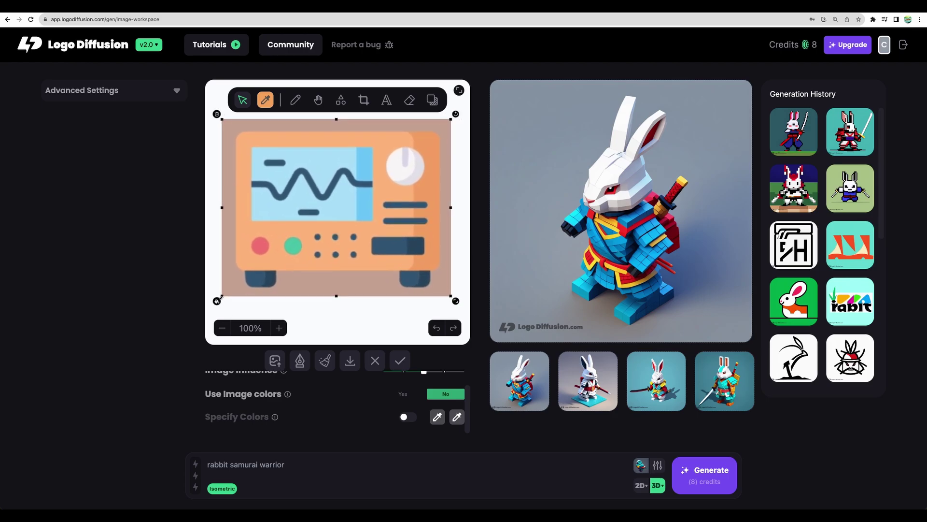
left_click_drag(224, 296, 219, 298)
left_click_drag(276, 199, 279, 196)
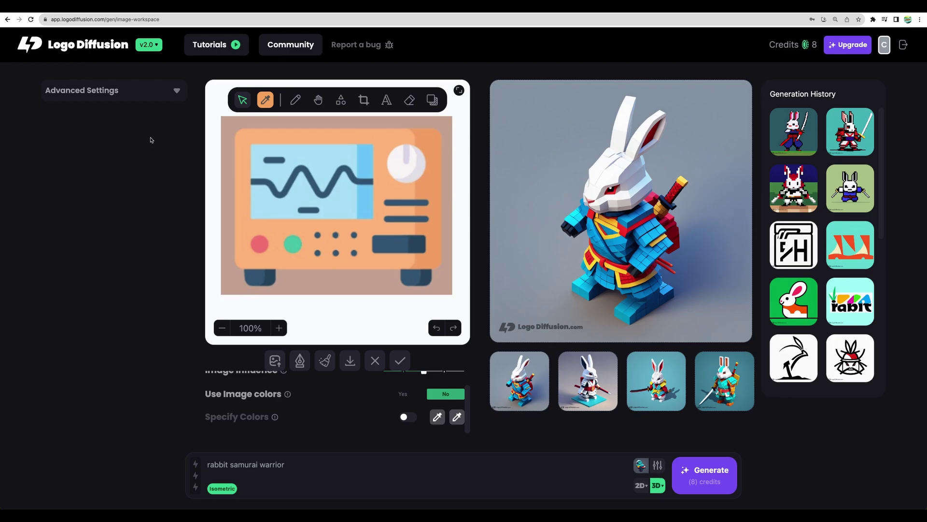
Set Image Influence to High, toggle image colours, and keep the Pictorial style
left_click(178, 90)
scroll(271, 386, "up", 1)
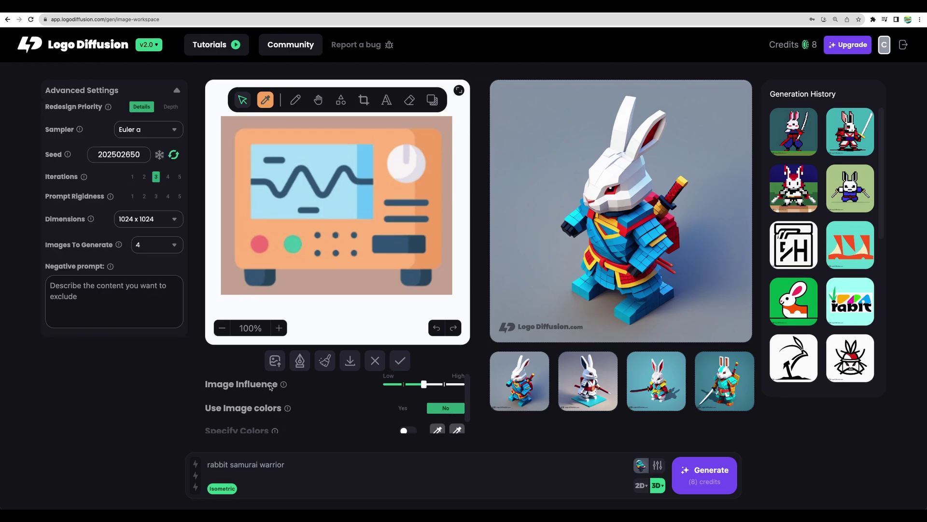
key("ctrl+0")
left_click_drag(439, 376, 459, 379)
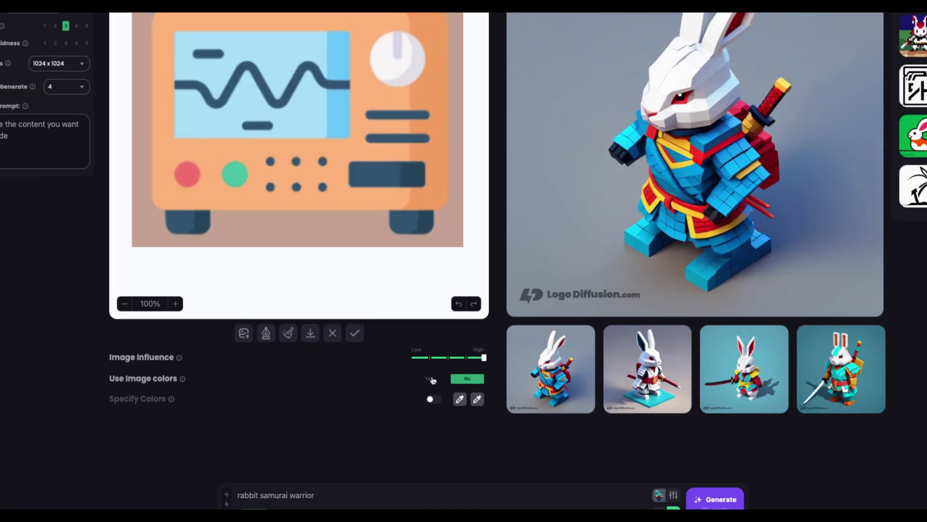
left_click(426, 393)
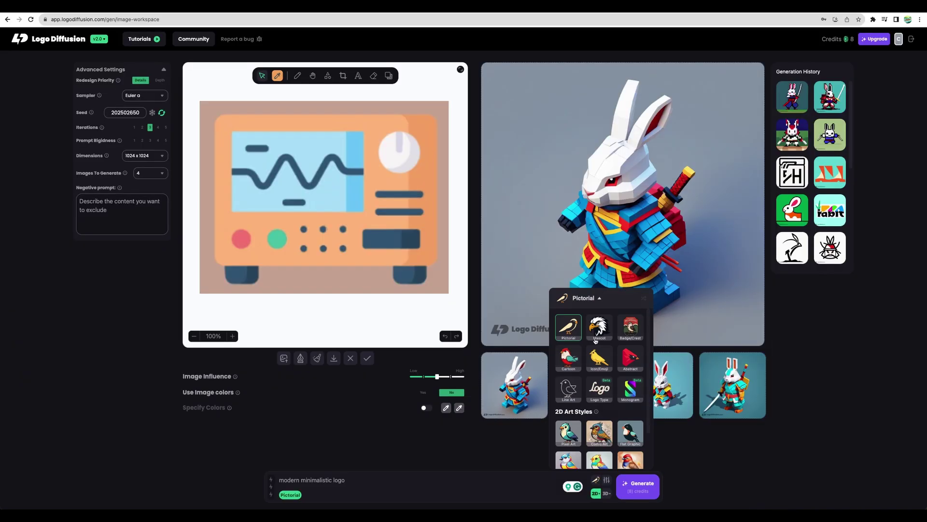
left_click(597, 478)
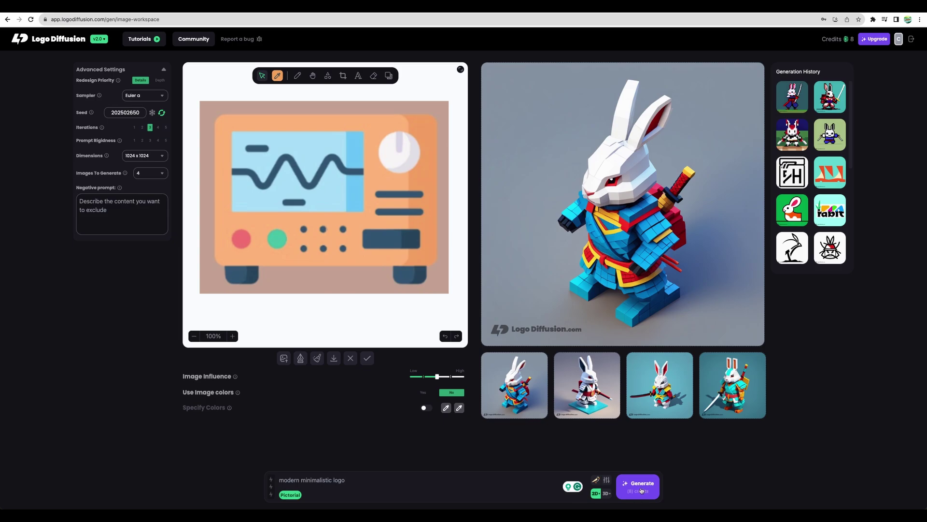
Generate four logos, preview each result, then view the rabbit samurai warrior generation details
left_click(642, 490)
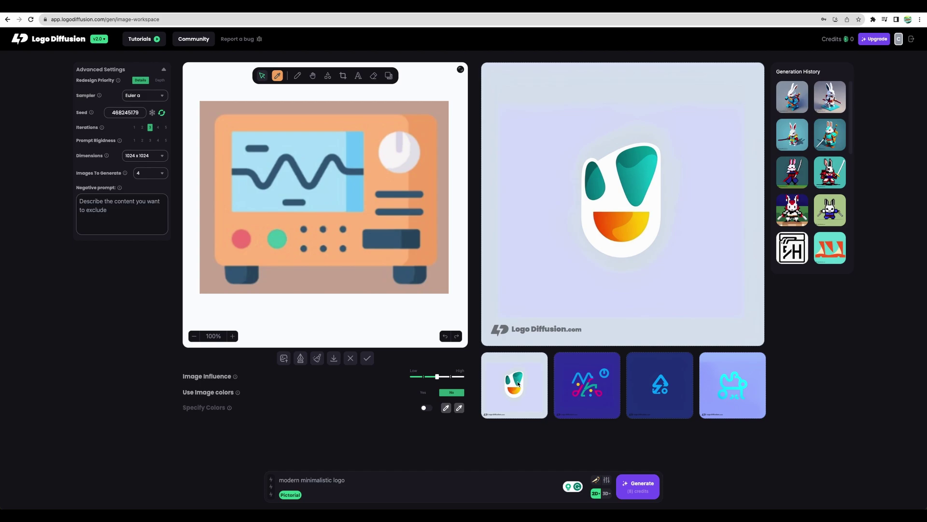
left_click(586, 384)
left_click(659, 385)
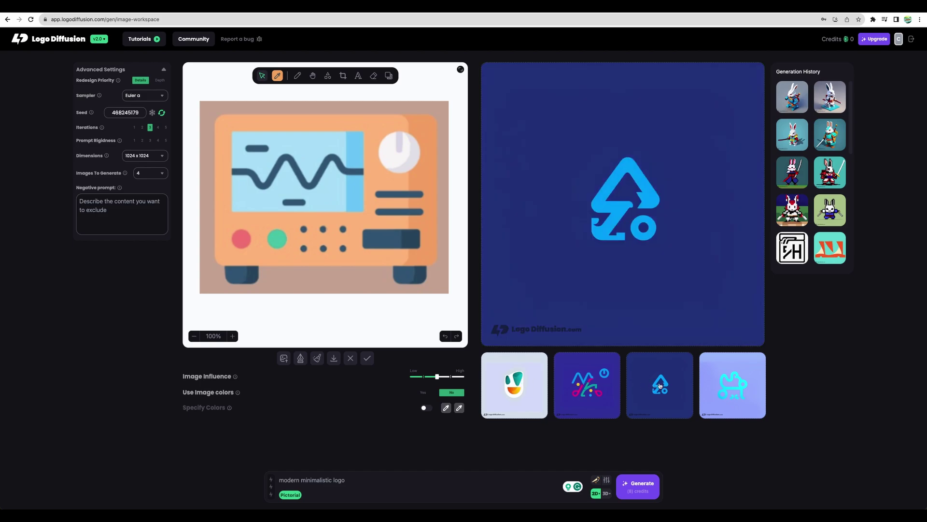
left_click(736, 383)
left_click(660, 391)
left_click(374, 481)
left_click(793, 97)
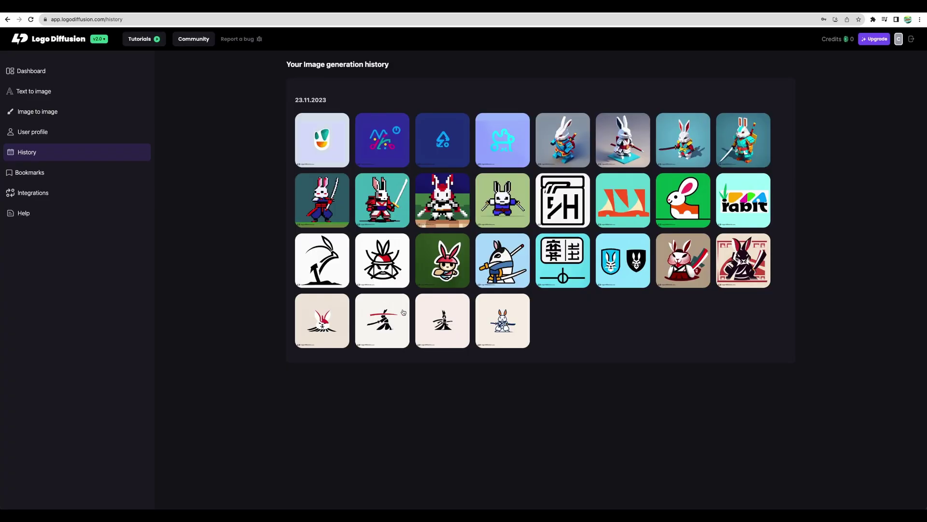
key("super+equal")
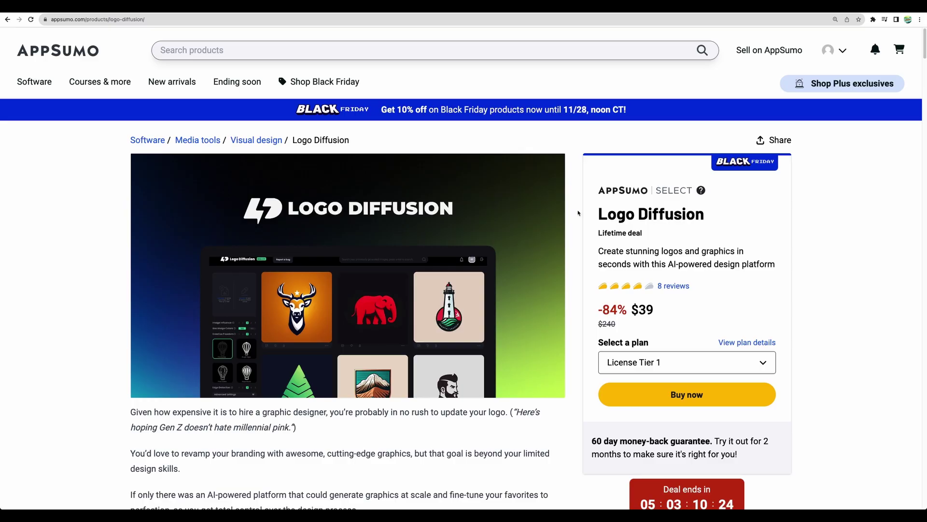
Scroll to the Overview and highlight the passage on prompt-based logos and PNG or vector export
scroll(579, 213, "down", 15)
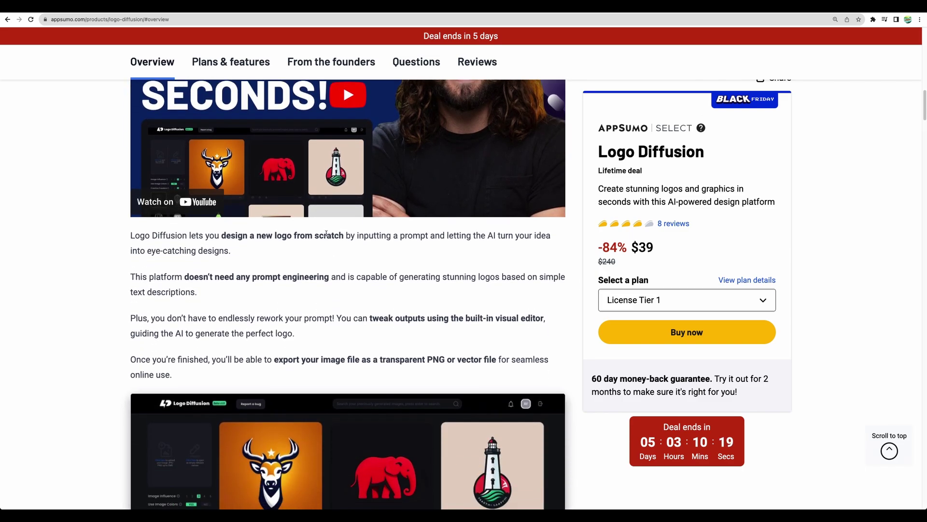
left_click_drag(328, 232, 332, 273)
left_click(341, 373)
left_click(370, 275)
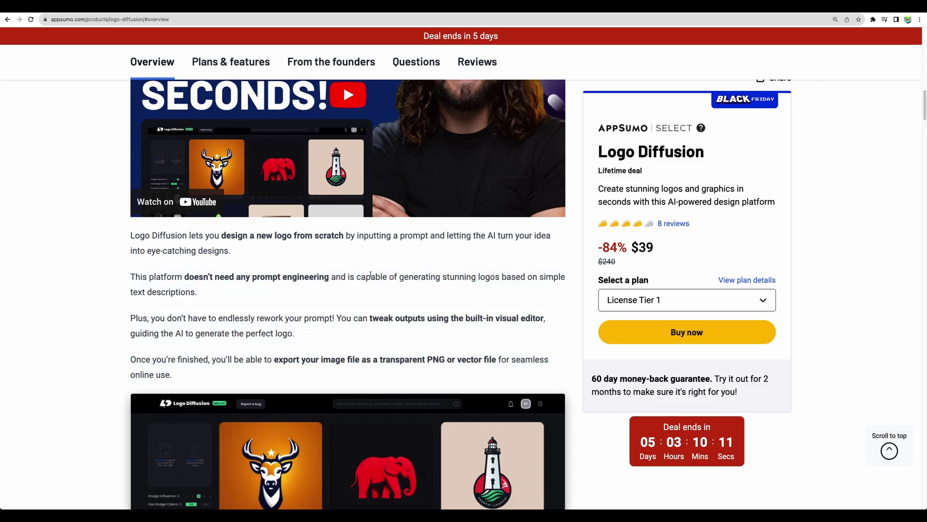